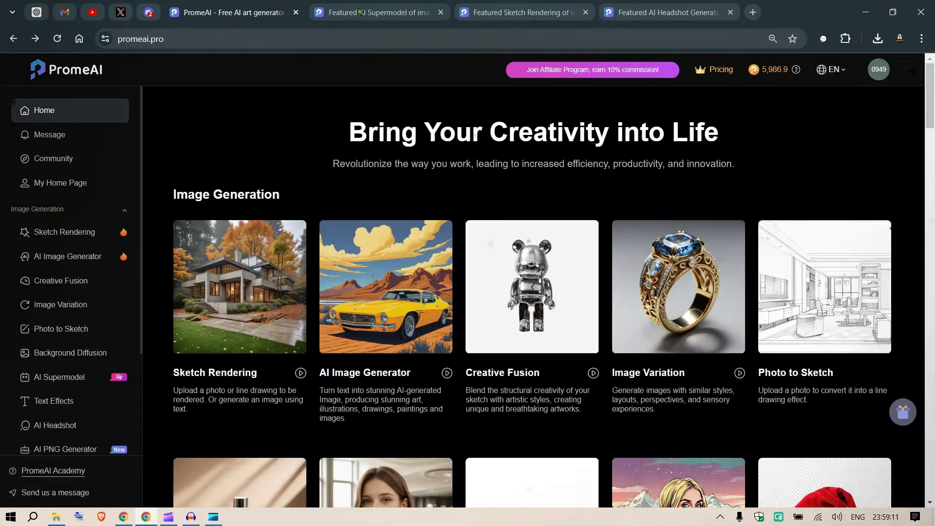
# From the AI Supermodel example tab, bring up the link menu for Sketch Rendering in the sidebar.
pyautogui.click(153, 11)
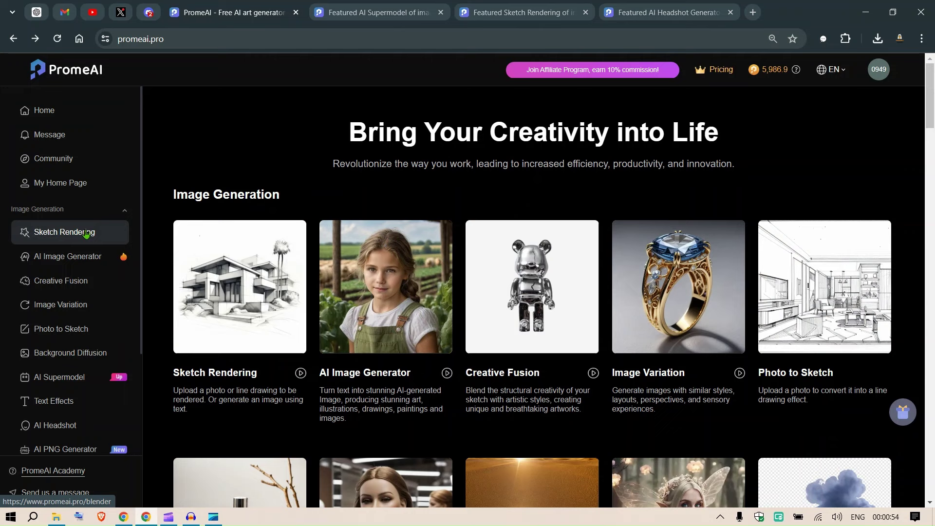
pyautogui.rightClick(86, 231)
# Open Sketch Rendering in a new tab and browse Discover & Remix to the floor-plan example.
pyautogui.click(104, 243)
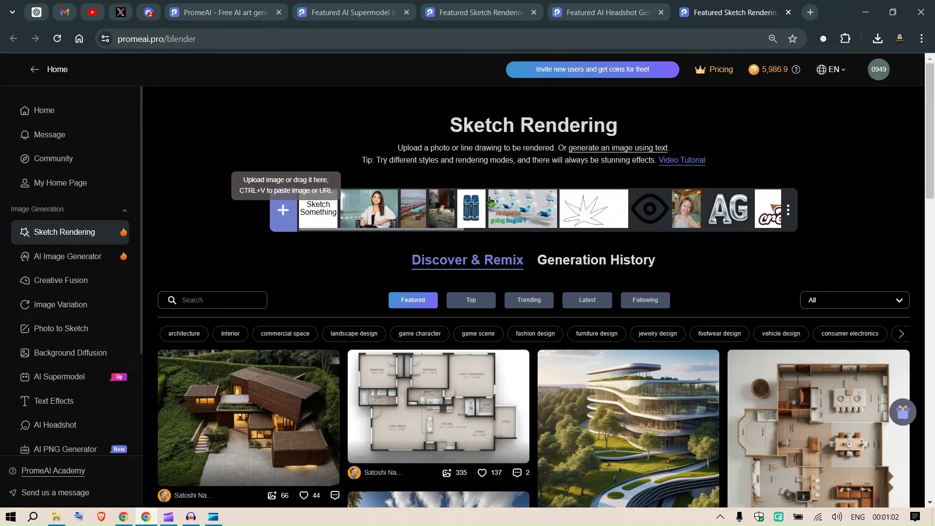
pyautogui.scroll(-2, 410, 251)
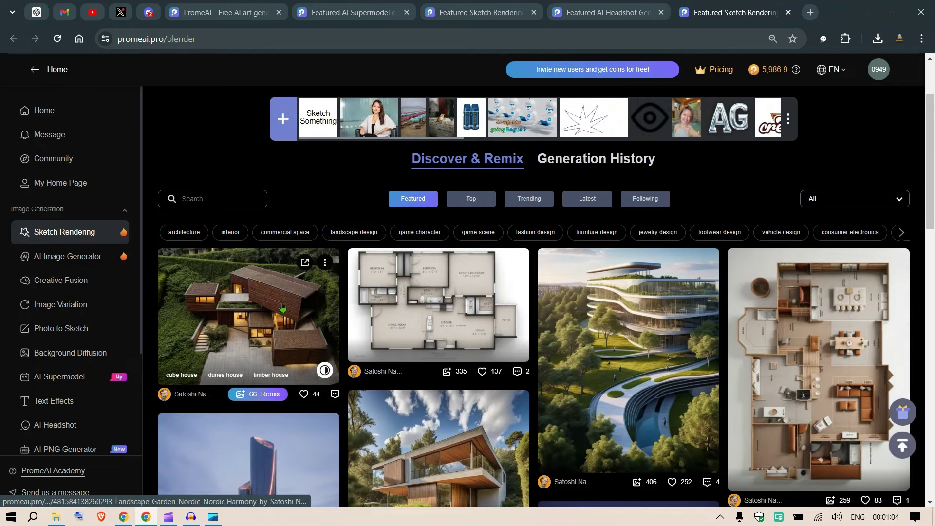
pyautogui.moveTo(325, 372)
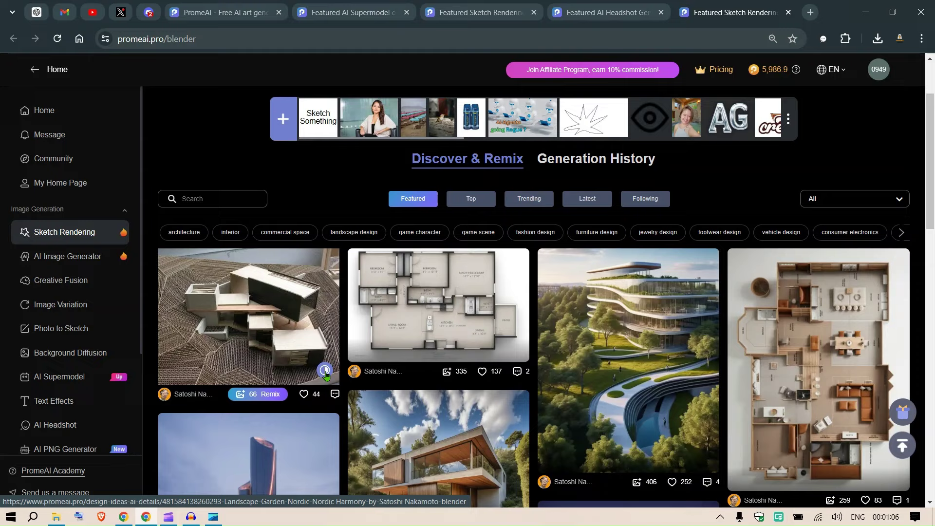
pyautogui.scroll(-2, 585, 375)
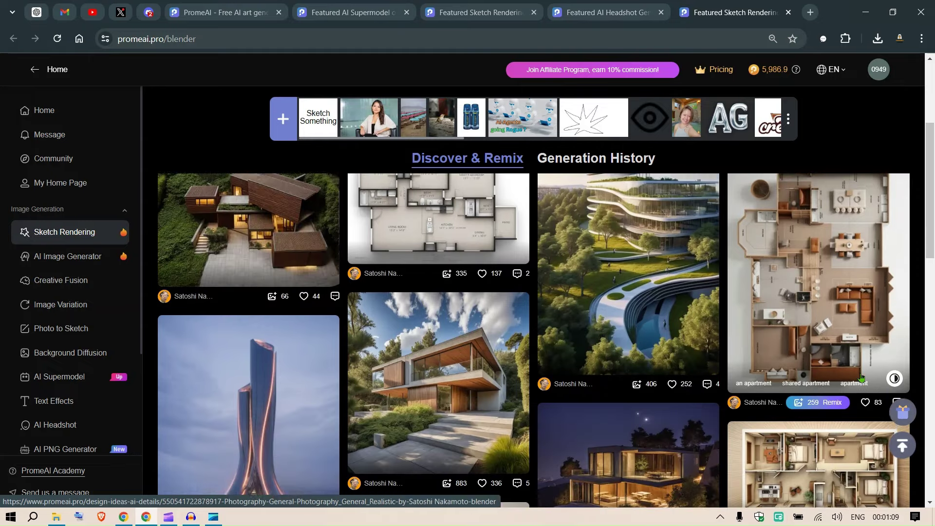
pyautogui.click(899, 383)
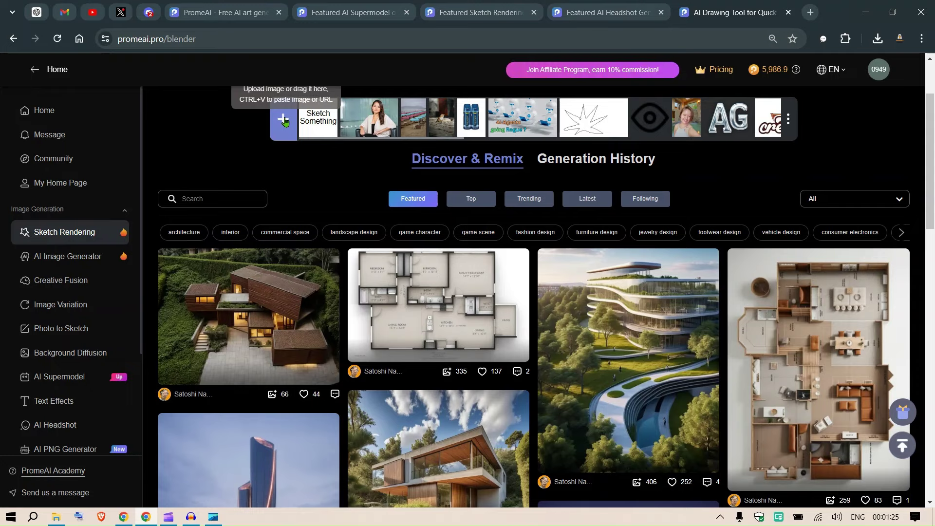
# Upload the star-fish.png sketch and enter the prompt 'a leaf brown color'.
pyautogui.click(284, 120)
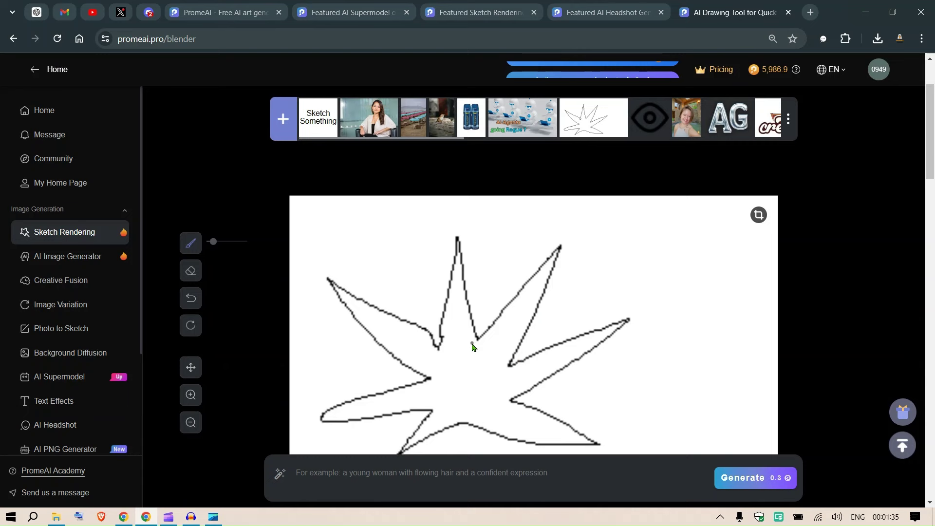
pyautogui.moveTo(364, 444)
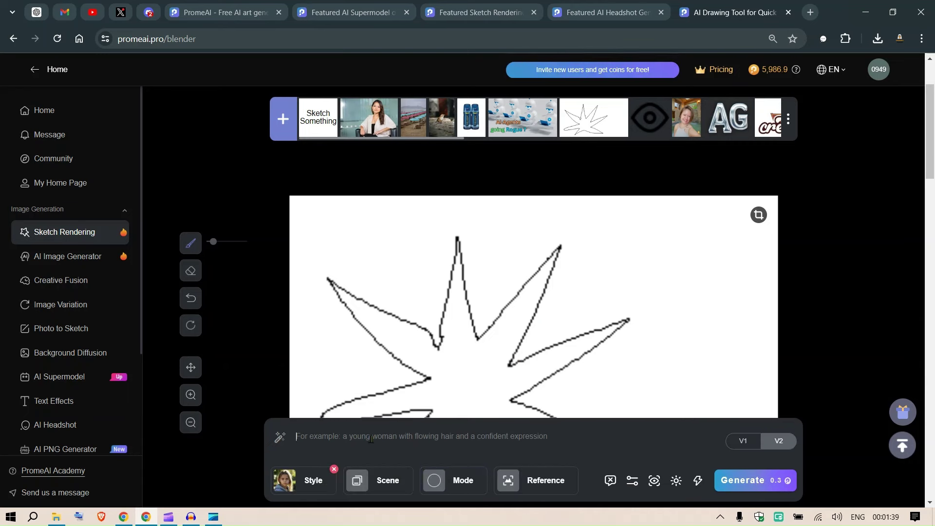
pyautogui.write('a leaf brown c')
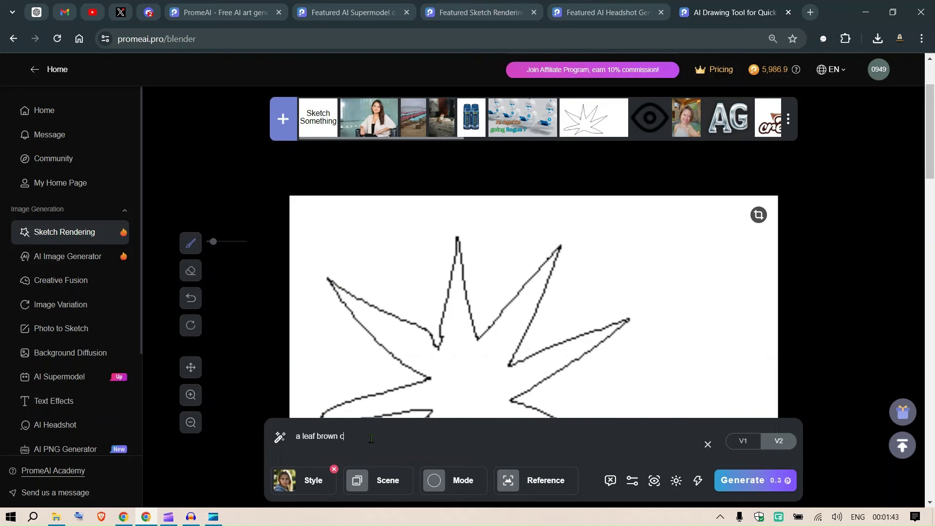
pyautogui.write('olor')
# Choose the Commercial photography style, then review the Scene, Mode and Reference panels.
pyautogui.click(309, 481)
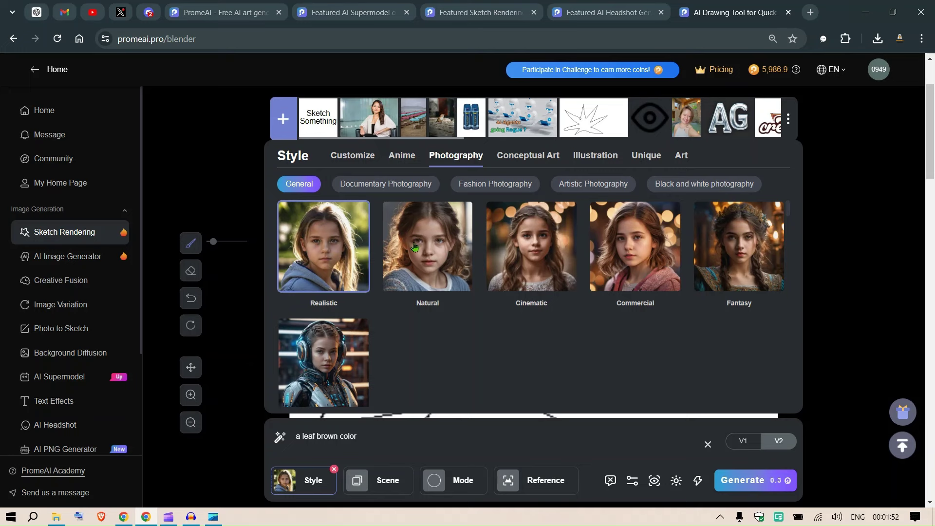
pyautogui.click(636, 261)
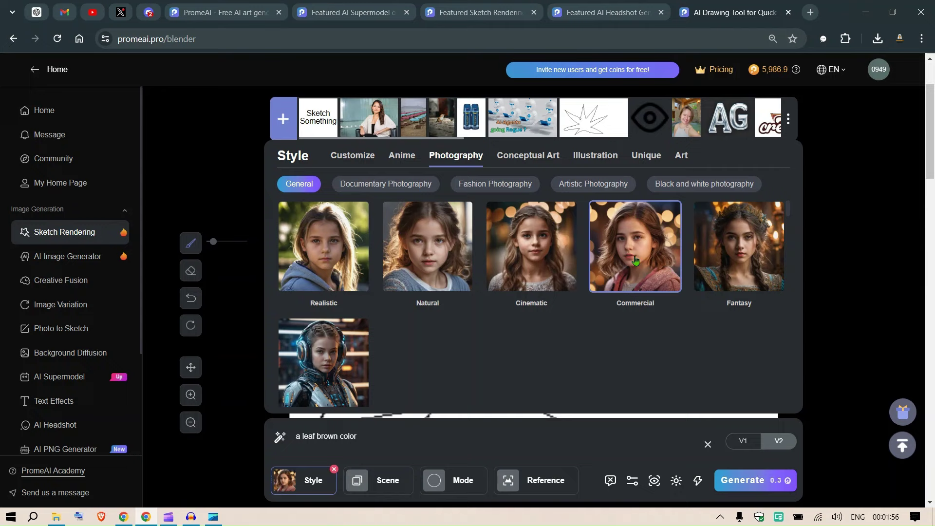
pyautogui.click(375, 489)
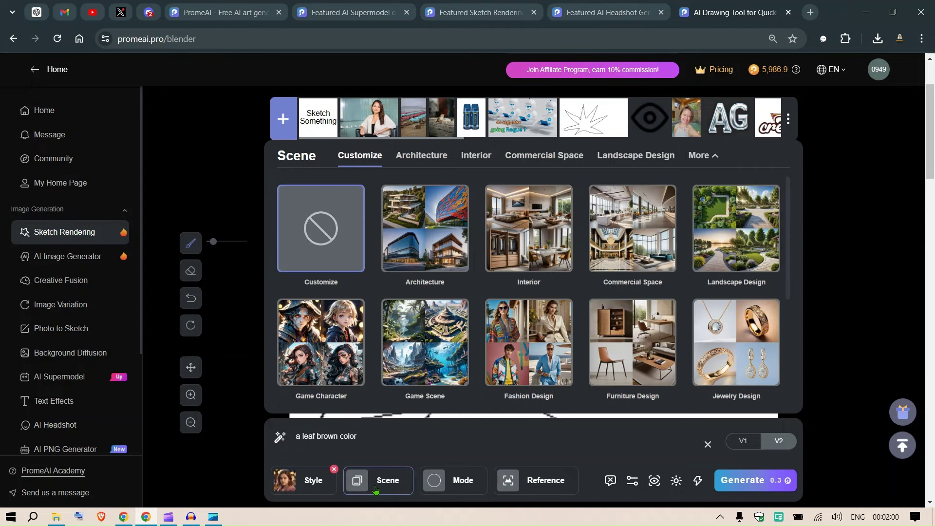
pyautogui.click(465, 482)
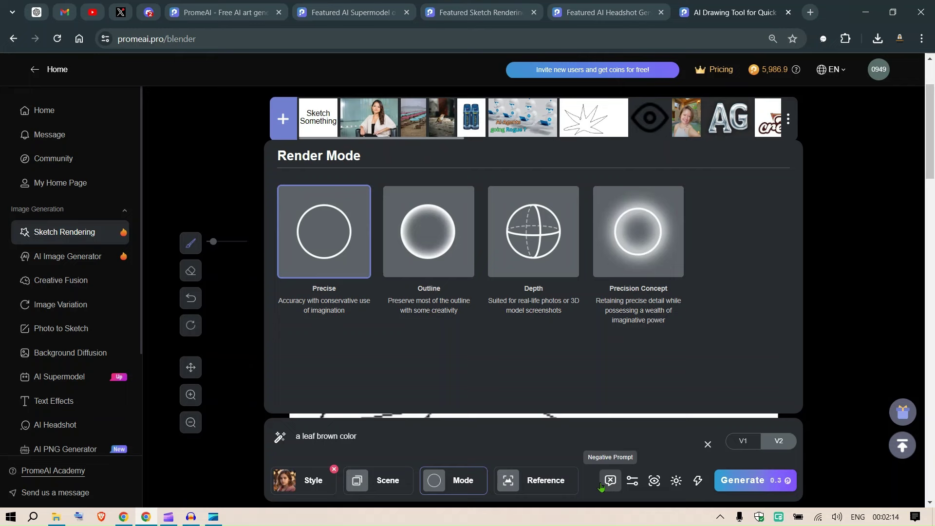
pyautogui.click(545, 485)
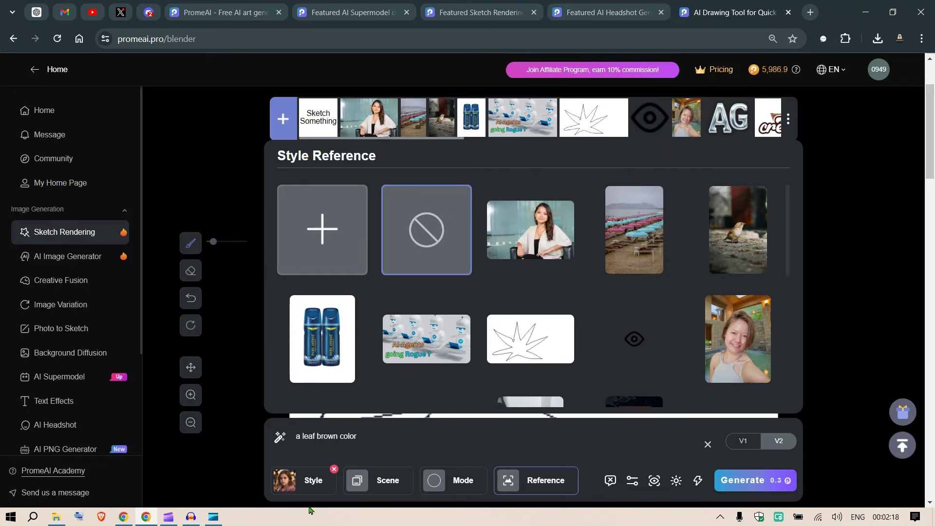
# Open the negative prompt box and raise the Artistry level to 36.
pyautogui.click(610, 481)
pyautogui.click(583, 409)
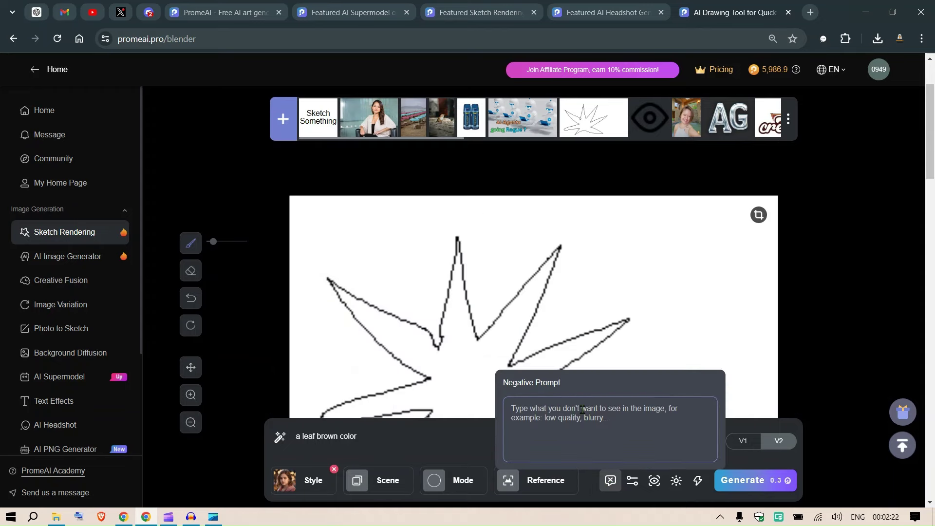
pyautogui.click(633, 482)
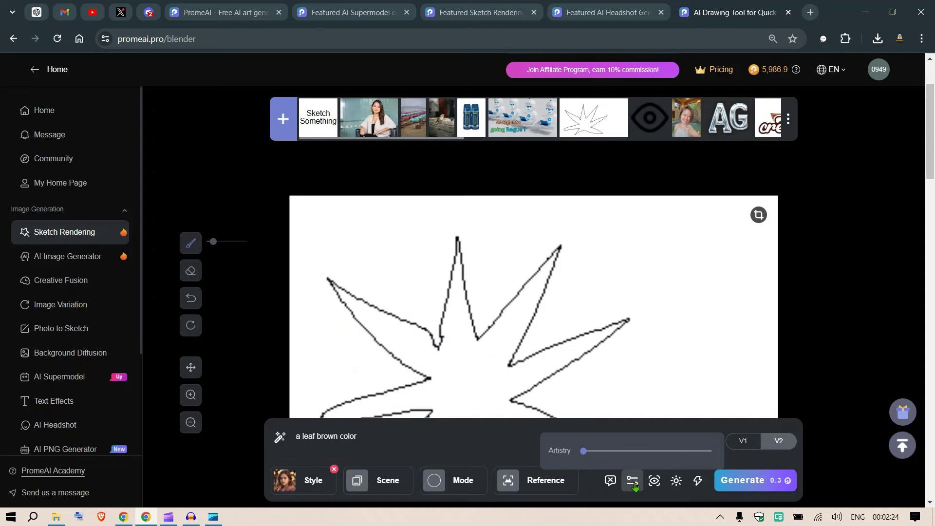
pyautogui.moveTo(583, 451); pyautogui.dragTo(637, 458)
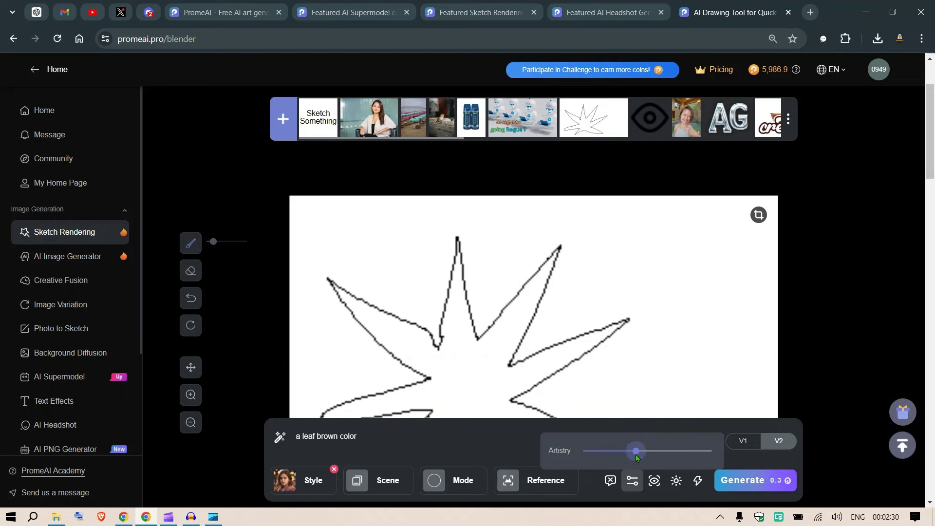
# Browse the perspective options, choose Professional quality and generate the renderings.
pyautogui.click(654, 482)
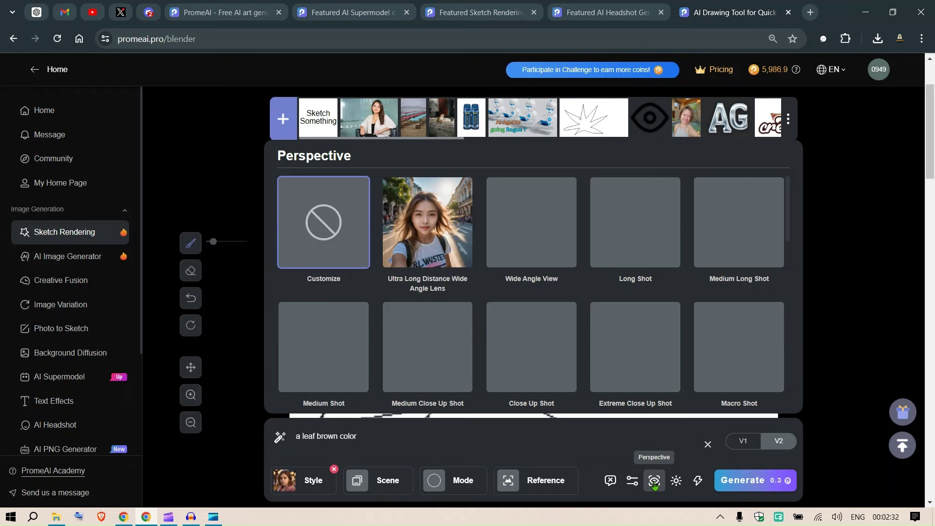
pyautogui.scroll(-10, 546, 269)
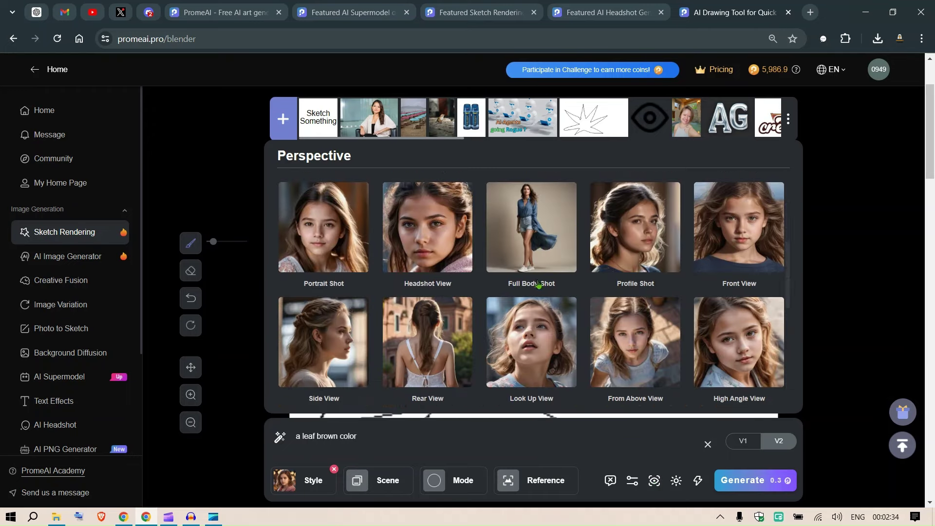
pyautogui.scroll(8, 712, 293)
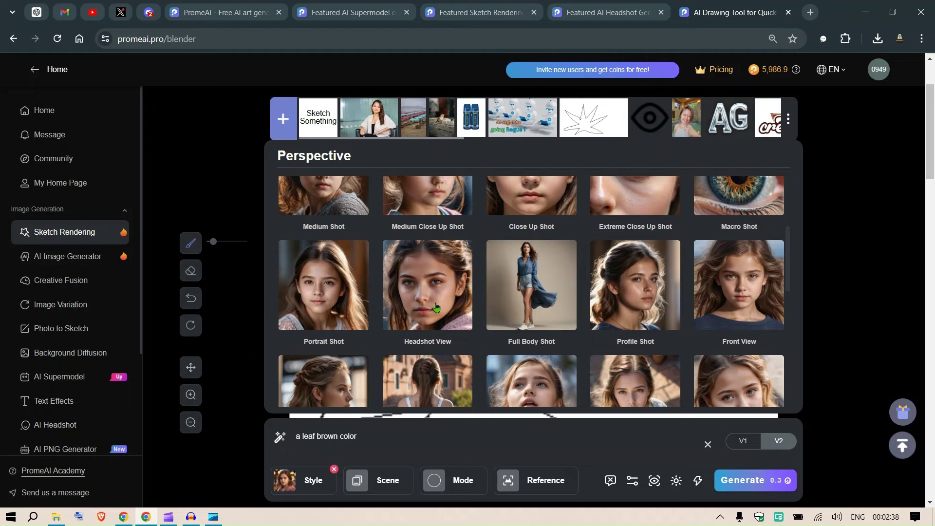
pyautogui.scroll(3, 611, 275)
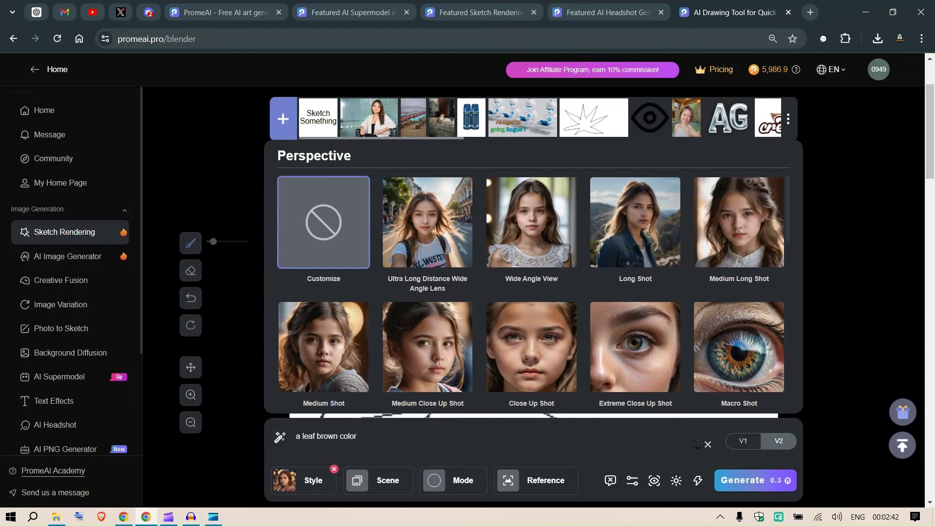
pyautogui.click(698, 482)
pyautogui.click(775, 391)
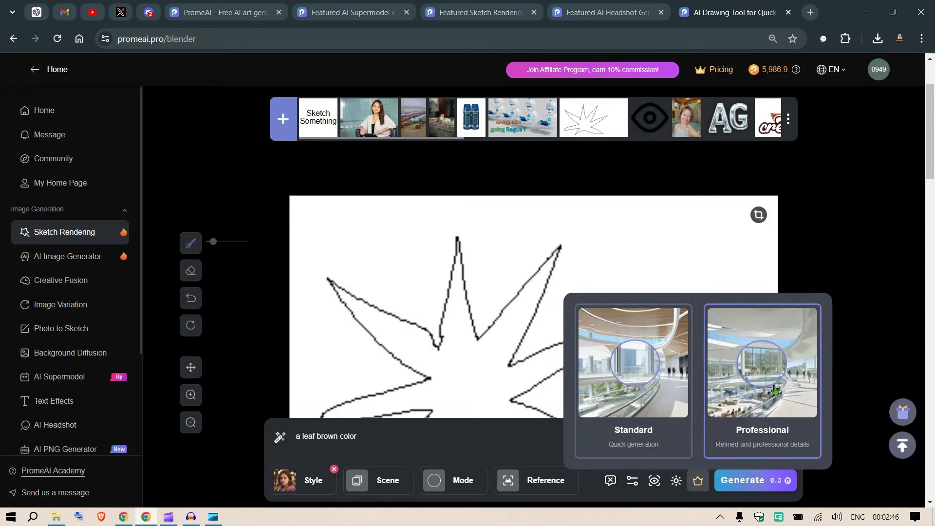
pyautogui.click(750, 482)
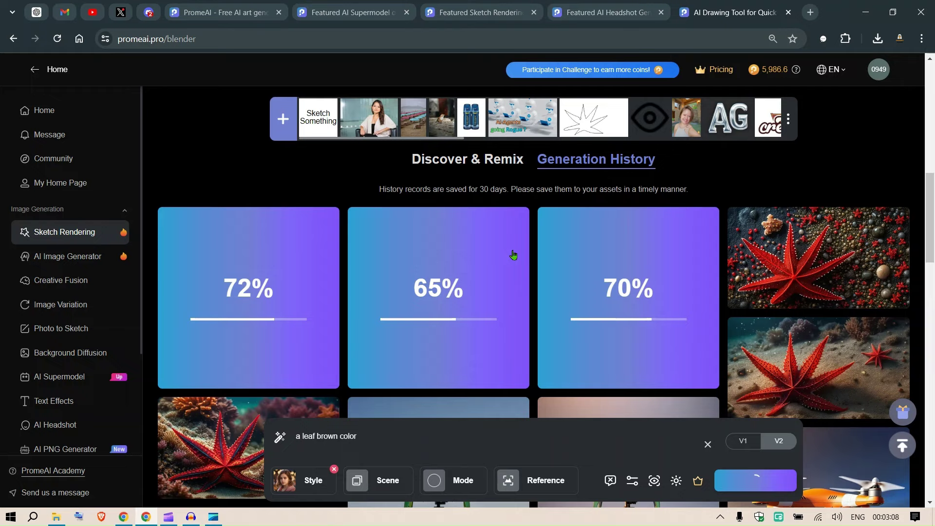
# Open the pricing page in a new tab and review the Free, Base, Standard and Pro plans.
pyautogui.rightClick(725, 71)
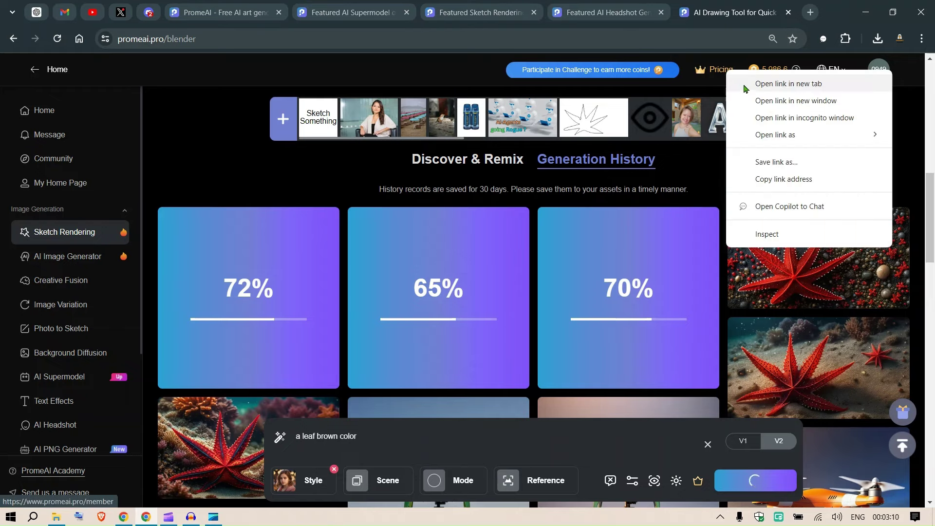
pyautogui.click(745, 87)
pyautogui.click(746, 12)
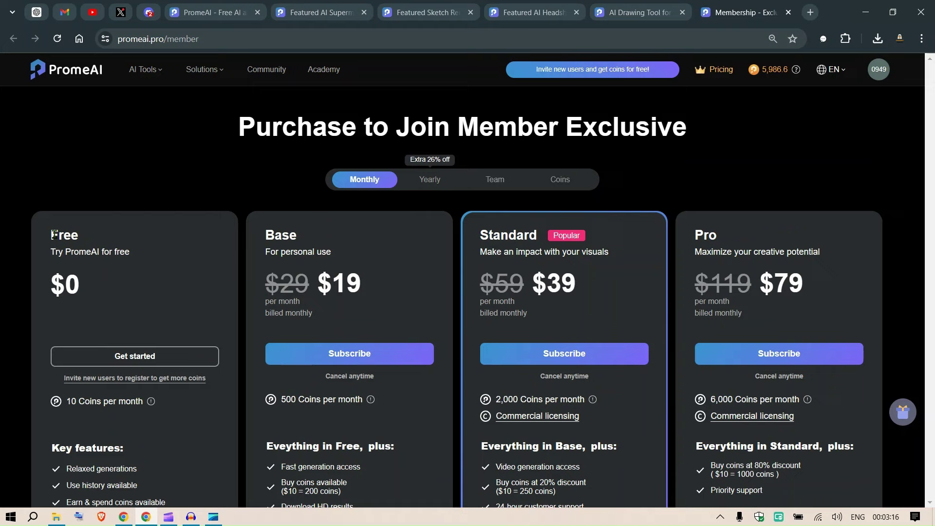
pyautogui.moveTo(53, 235); pyautogui.dragTo(103, 252)
pyautogui.scroll(-2, 148, 265)
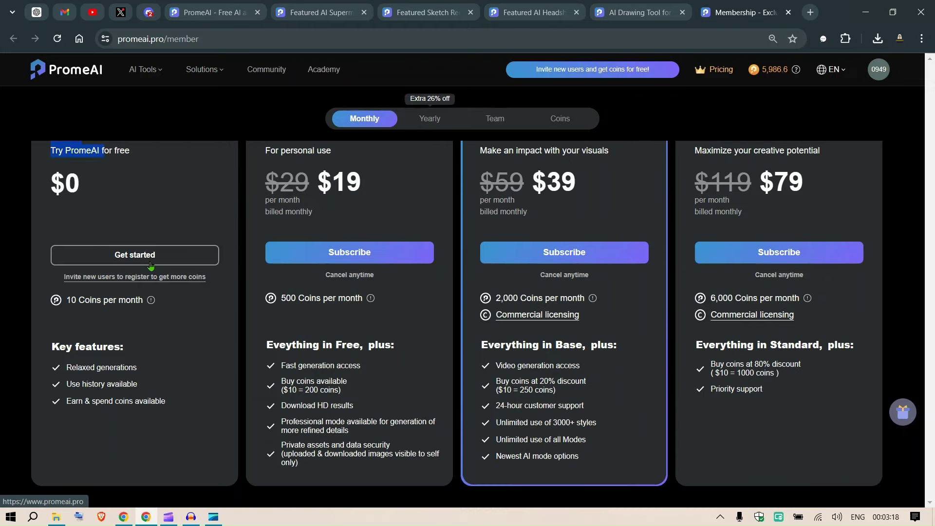
pyautogui.scroll(2, 151, 266)
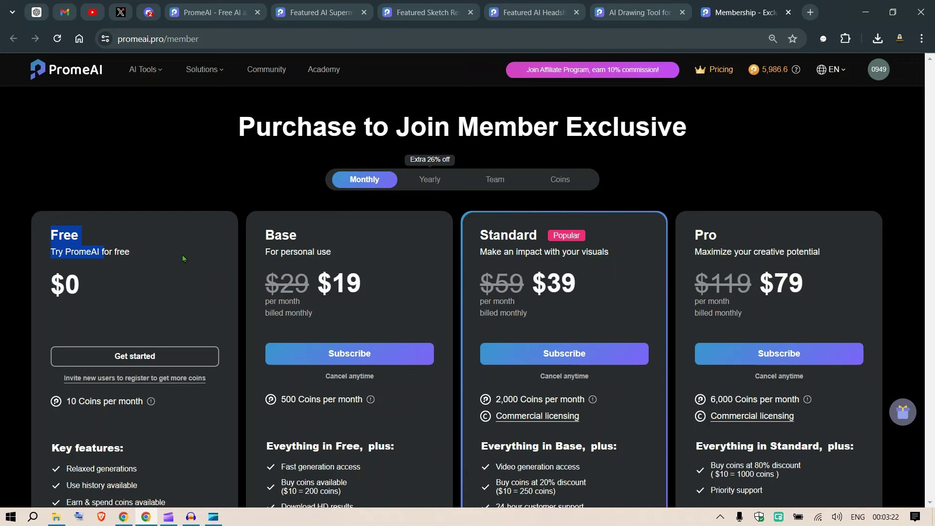
pyautogui.click(141, 248)
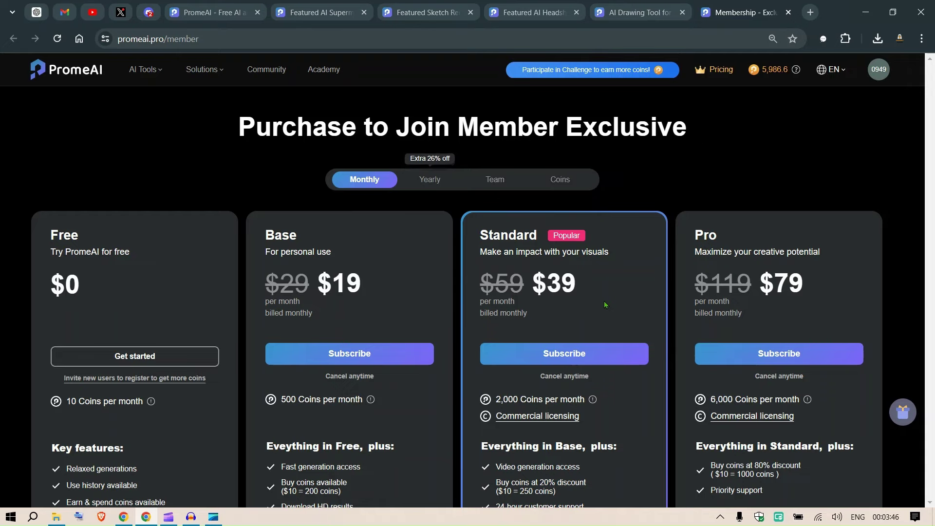
# In Generation History, preview the green-and-gold leaf render and choose Full Download.
pyautogui.click(628, 5)
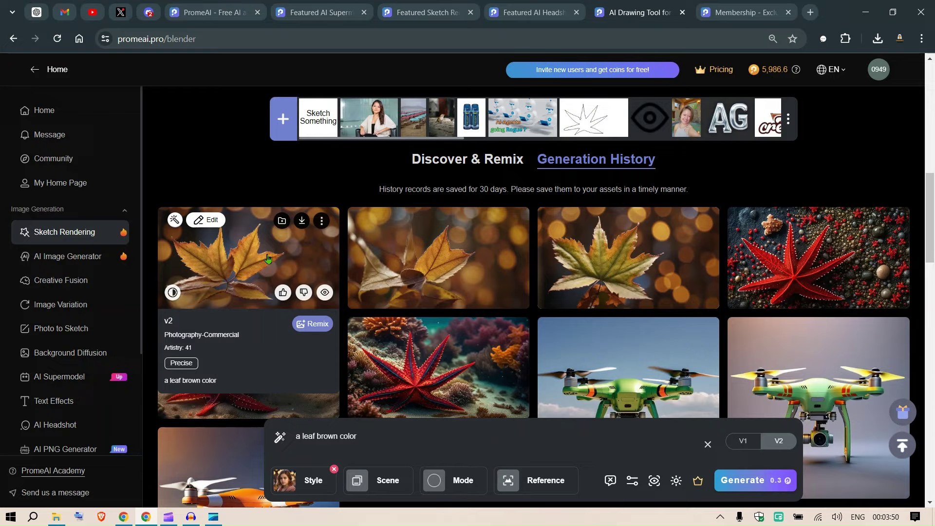
pyautogui.click(287, 256)
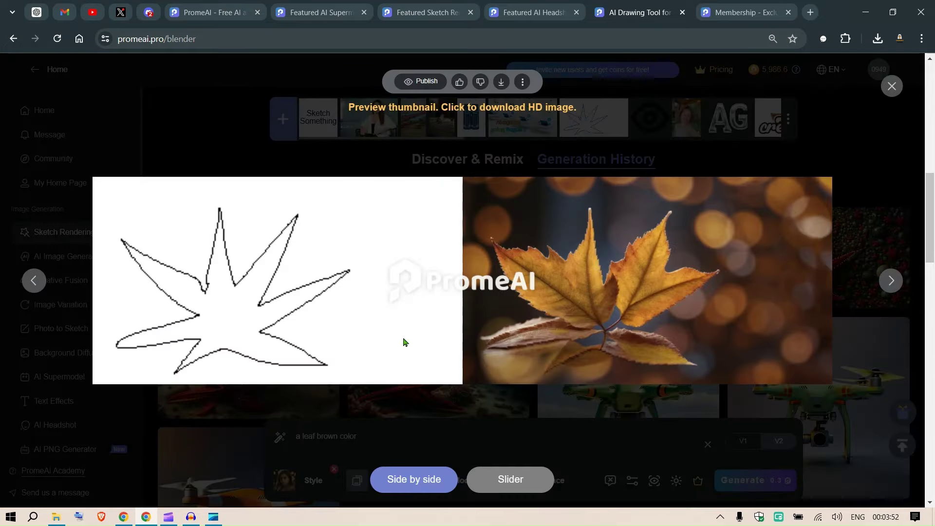
pyautogui.click(880, 236)
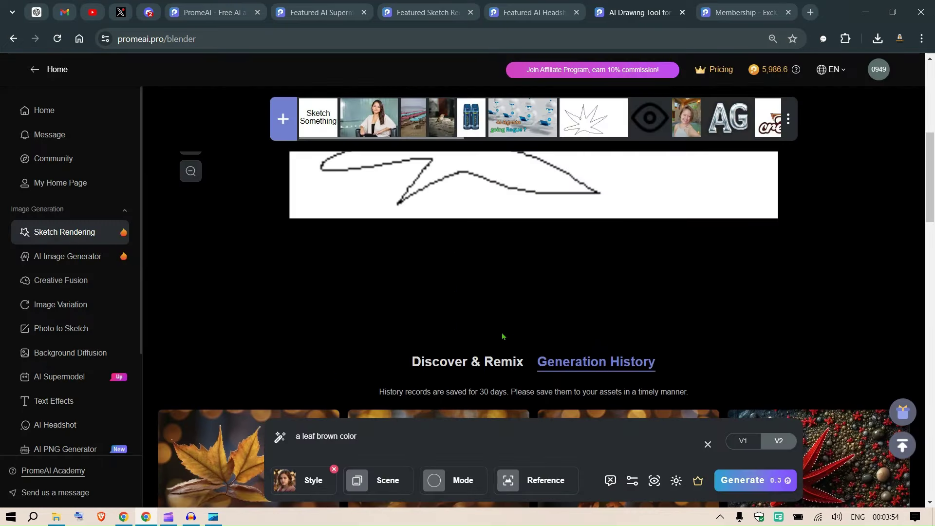
pyautogui.scroll(-5, 482, 278)
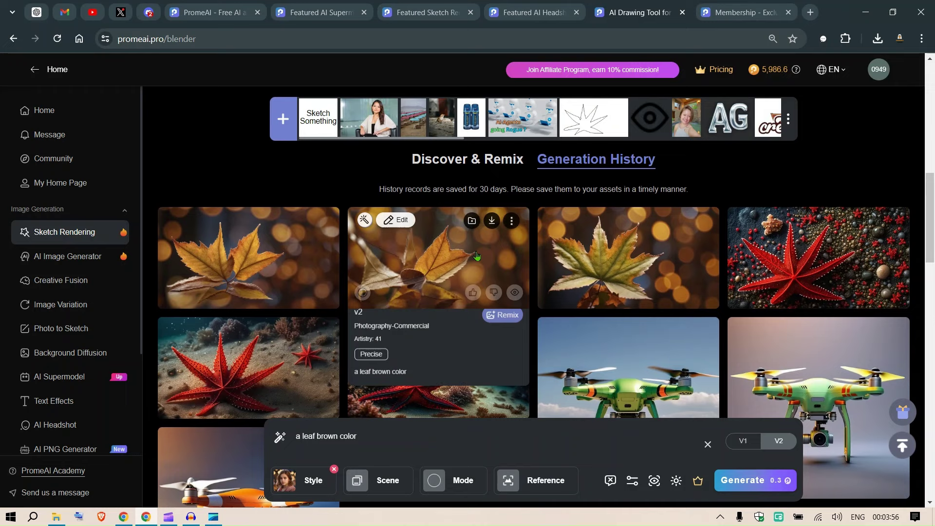
pyautogui.moveTo(285, 250)
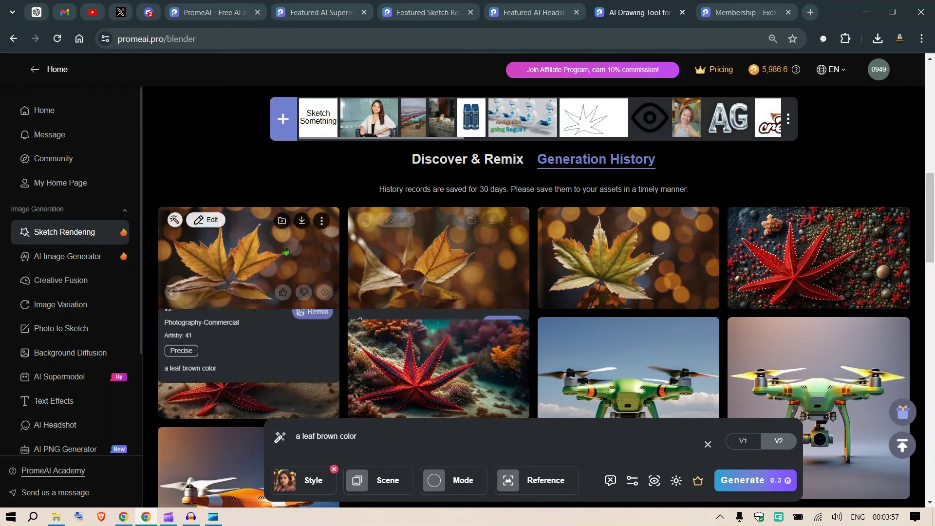
pyautogui.click(630, 263)
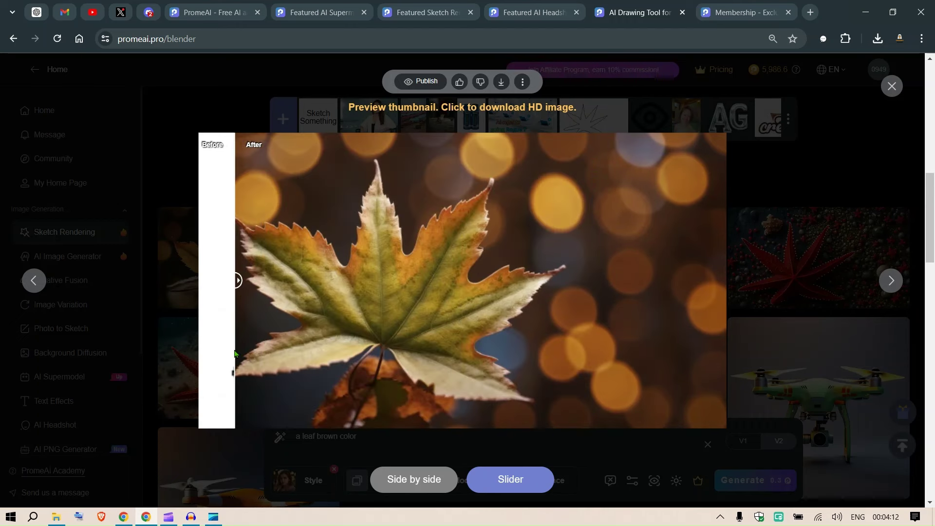
pyautogui.click(501, 83)
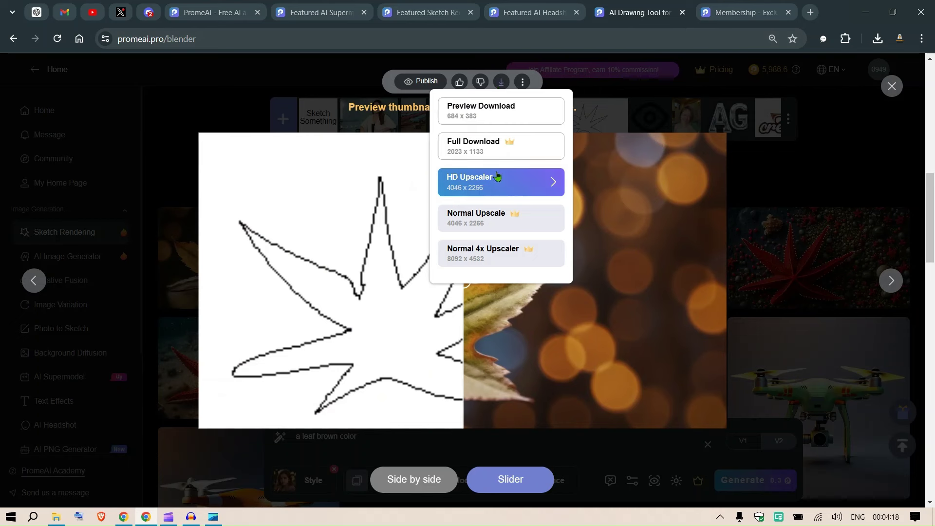
pyautogui.click(482, 147)
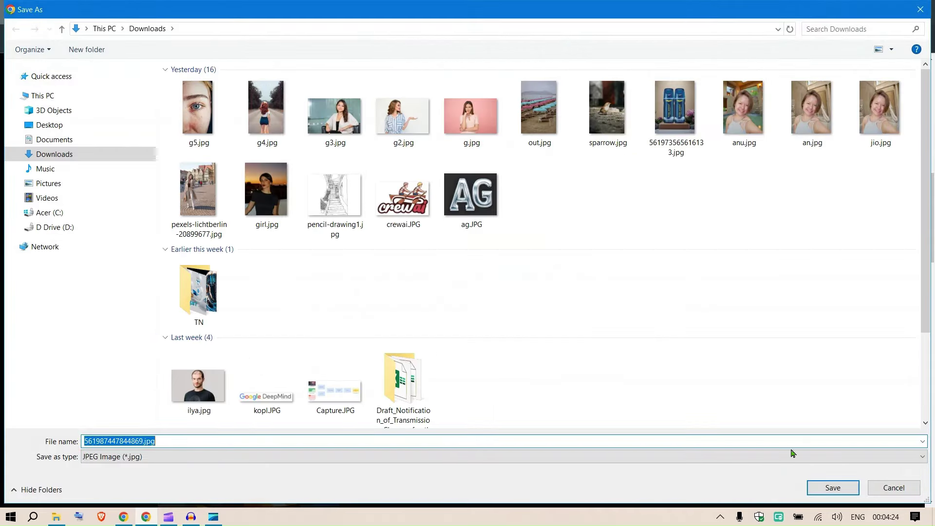
# Save 561987447844869.jpg to Downloads, inspect it zoomed in Windows Photos, then close Photos.
pyautogui.click(832, 488)
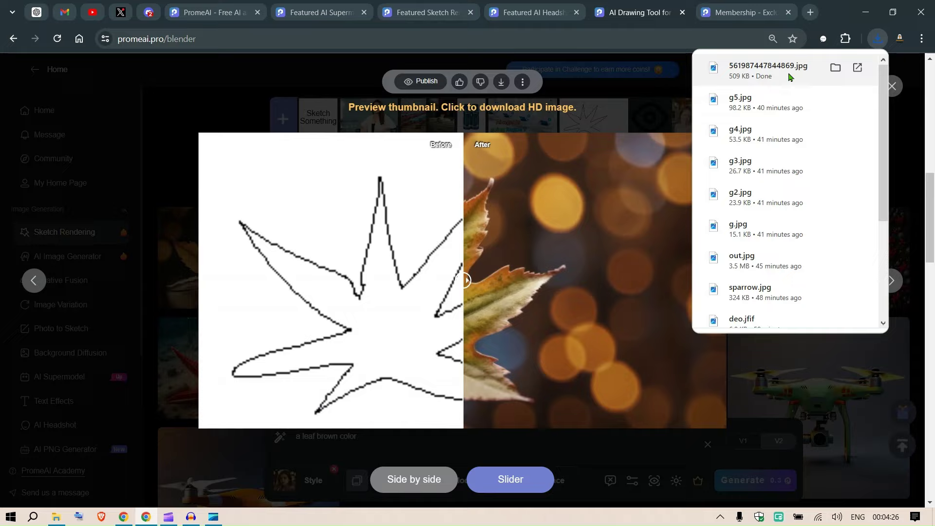
pyautogui.click(791, 77)
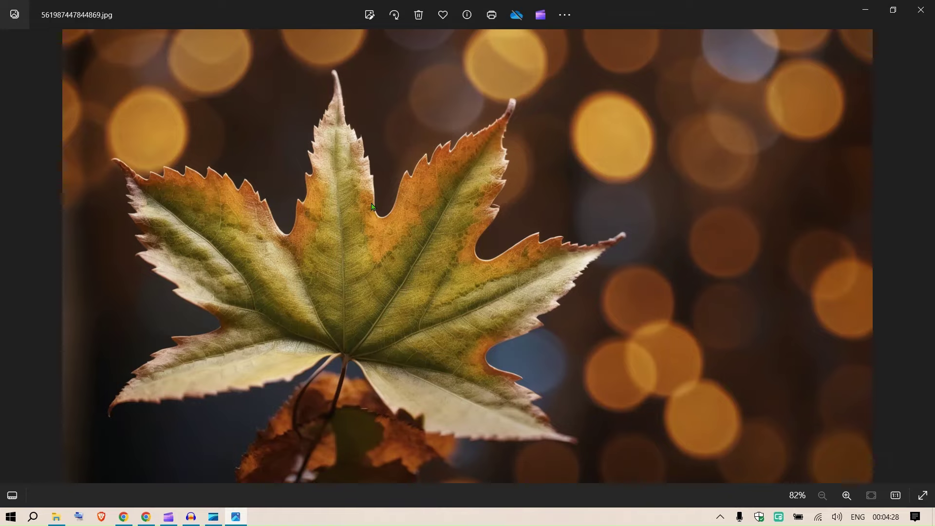
pyautogui.scroll(5, 253, 287)
pyautogui.scroll(-4, 353, 209)
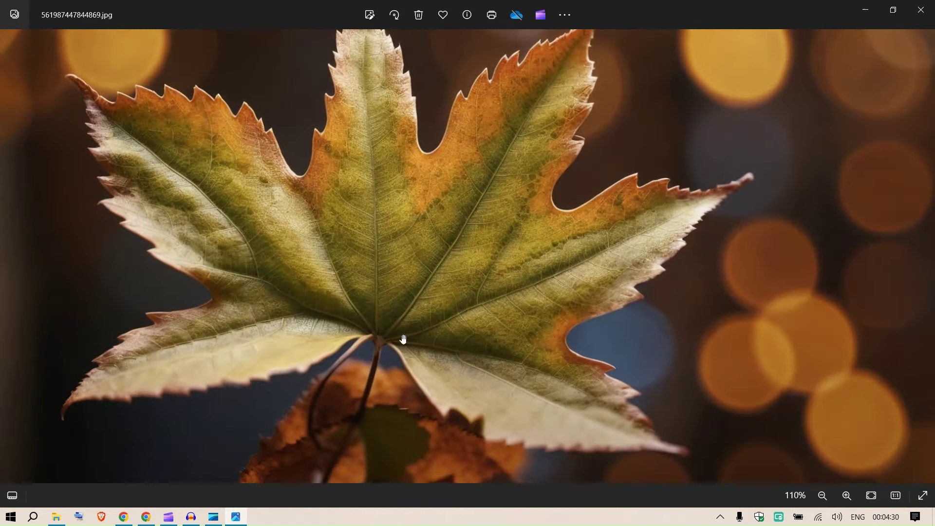
pyautogui.scroll(4, 447, 414)
pyautogui.scroll(-5, 359, 259)
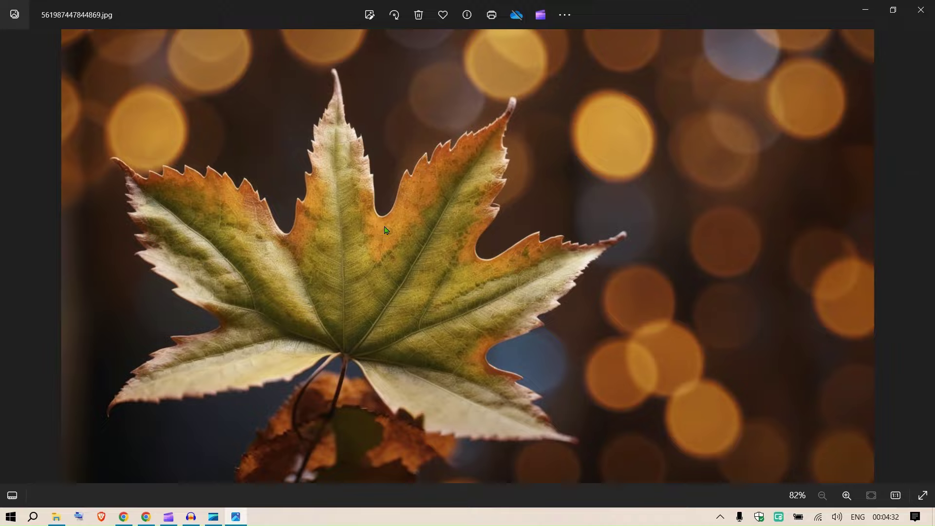
pyautogui.scroll(2, 523, 195)
pyautogui.scroll(5, 524, 195)
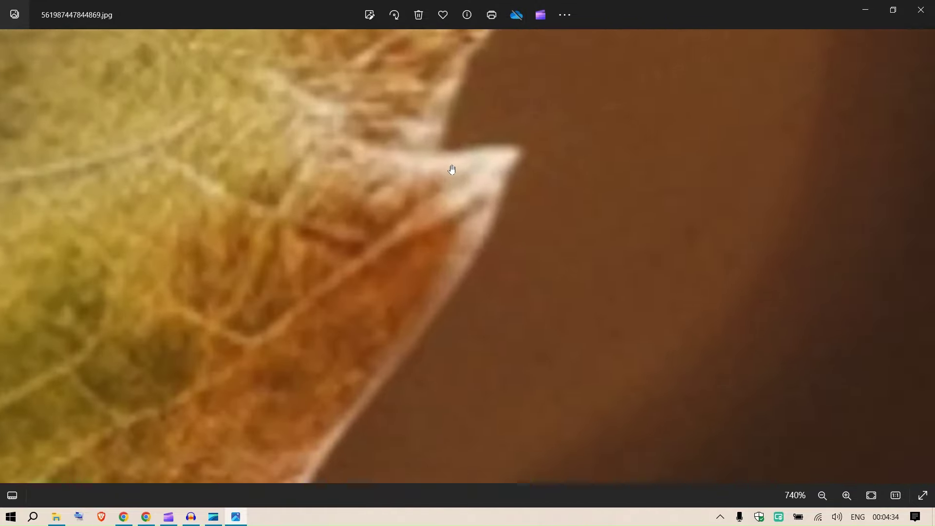
pyautogui.scroll(-6, 452, 170)
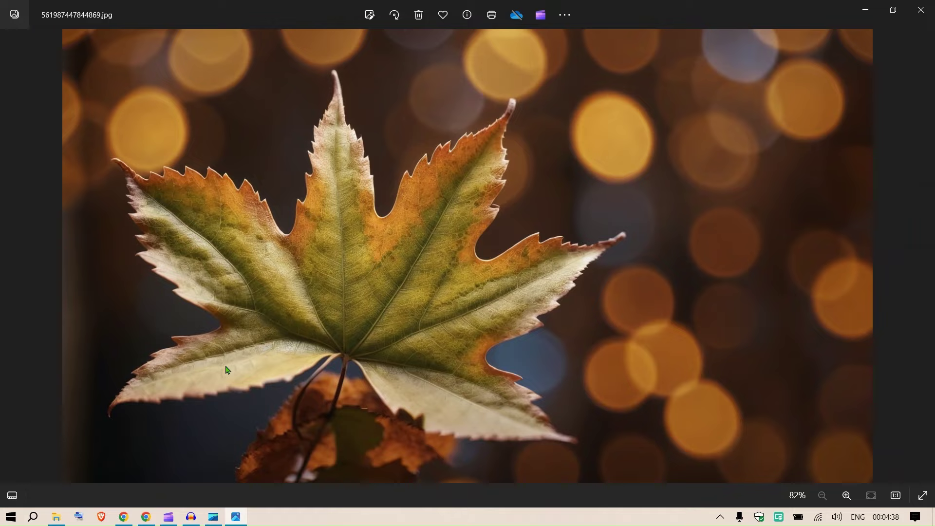
pyautogui.click(921, 9)
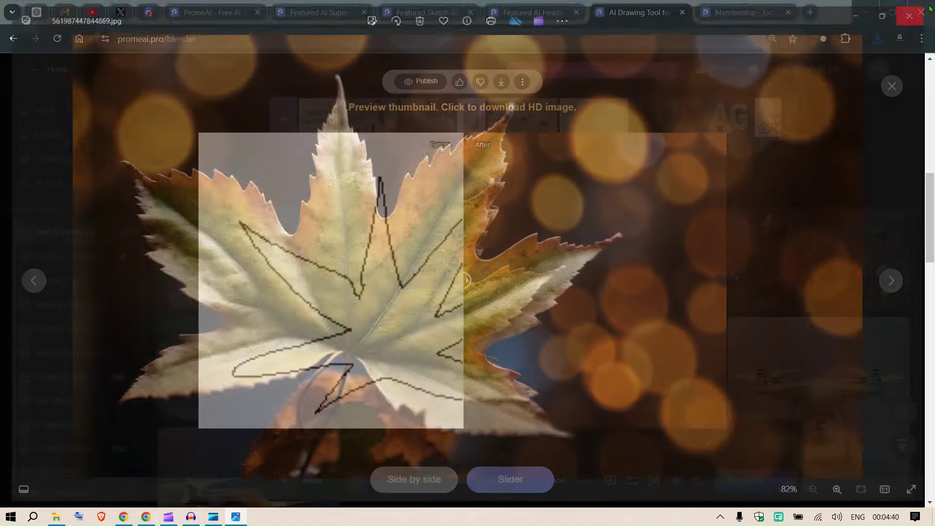
# Close all browser tabs to the right of the PromeAI home tab.
pyautogui.click(215, 6)
pyautogui.rightClick(216, 4)
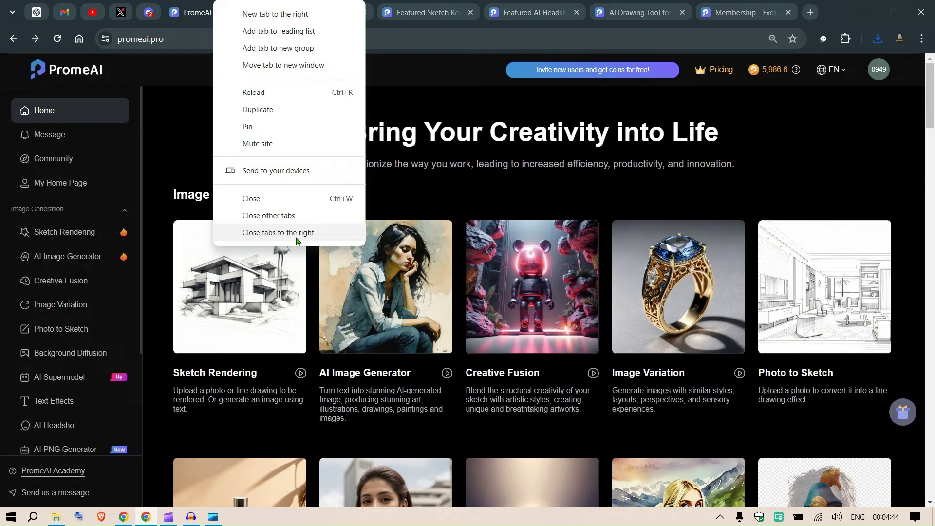
pyautogui.click(298, 236)
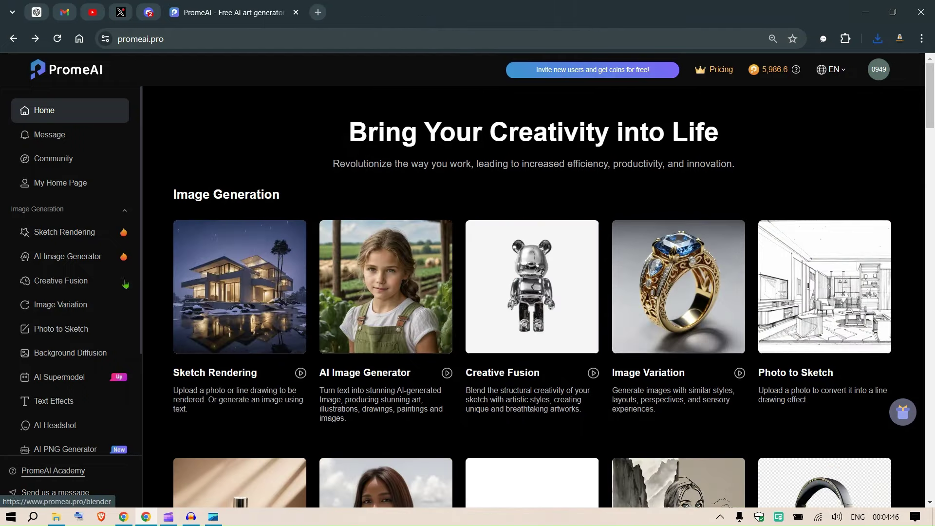
# Open AI Image Generator in a new tab and browse its Generation History.
pyautogui.rightClick(67, 256)
pyautogui.click(97, 264)
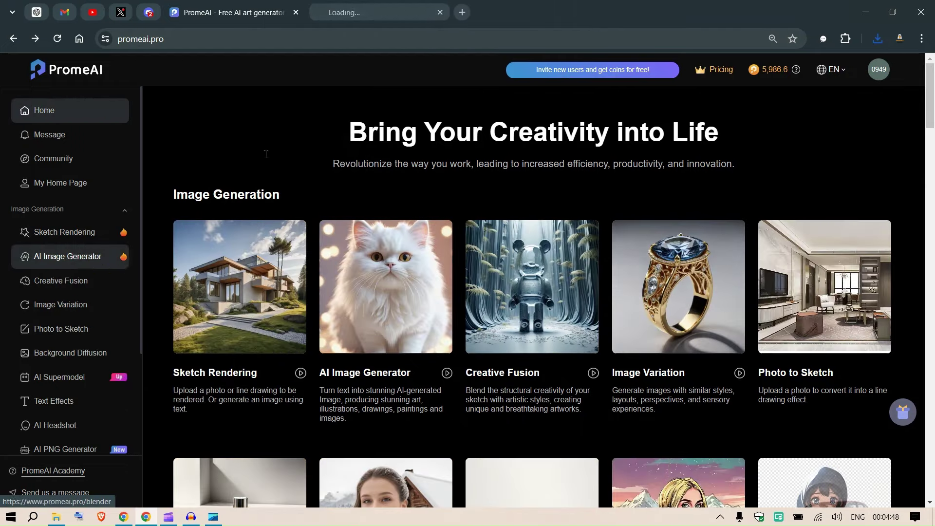
pyautogui.click(385, 12)
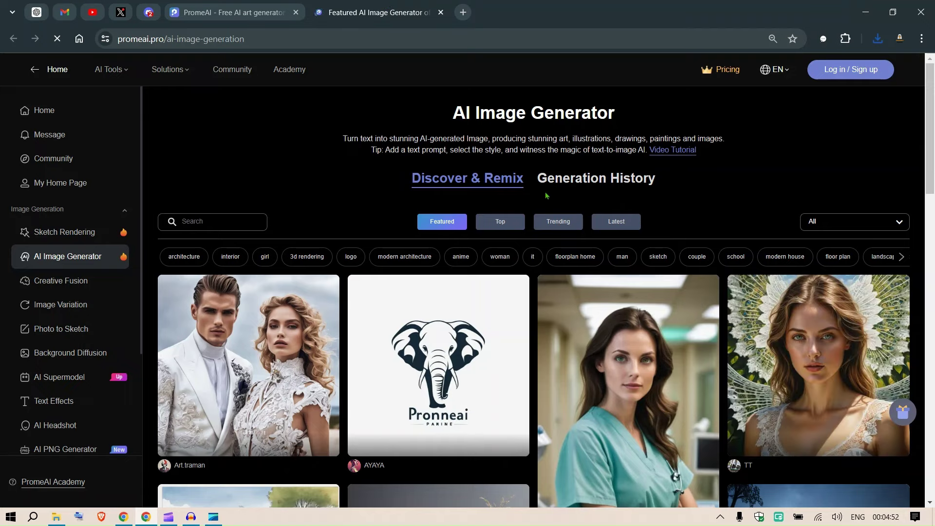
pyautogui.click(601, 184)
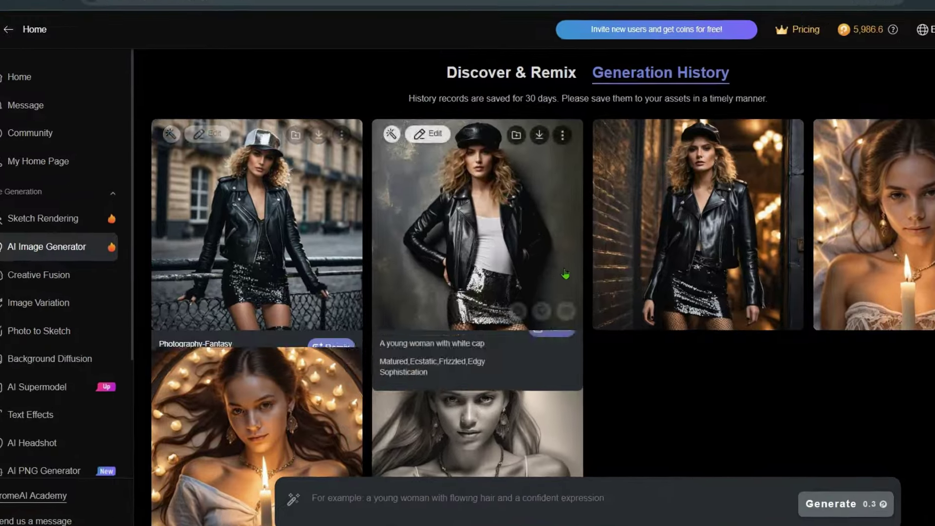
pyautogui.scroll(-4, 248, 248)
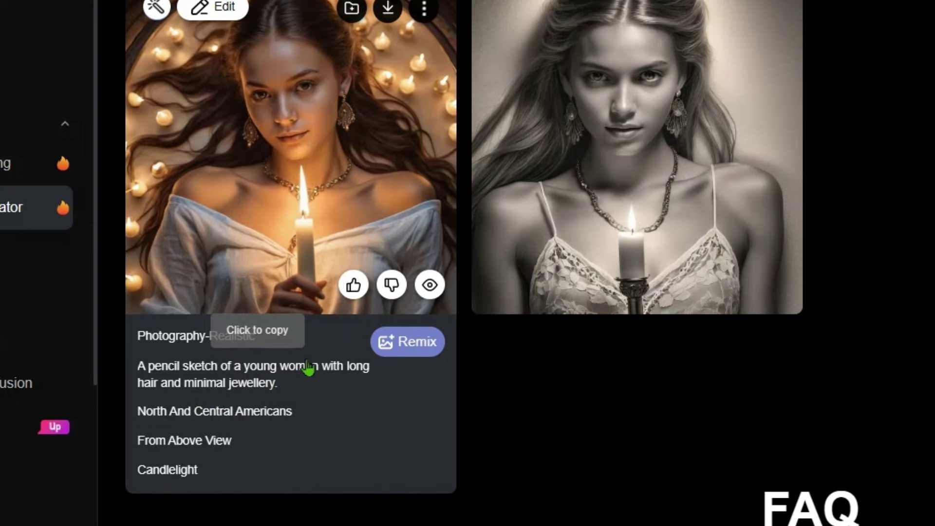
pyautogui.scroll(6, 308, 368)
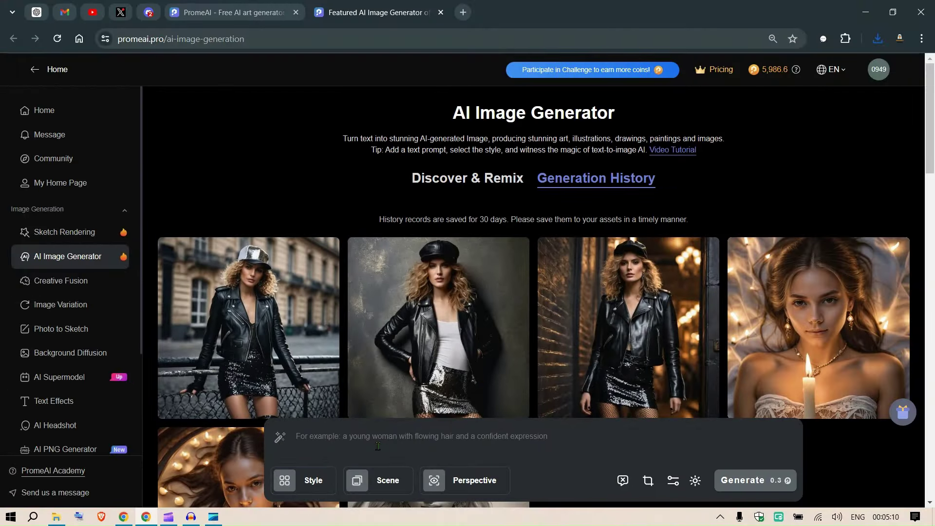
# Enter the prompt 'a young woman in the forest' and show the style categories.
pyautogui.write('a young woma')
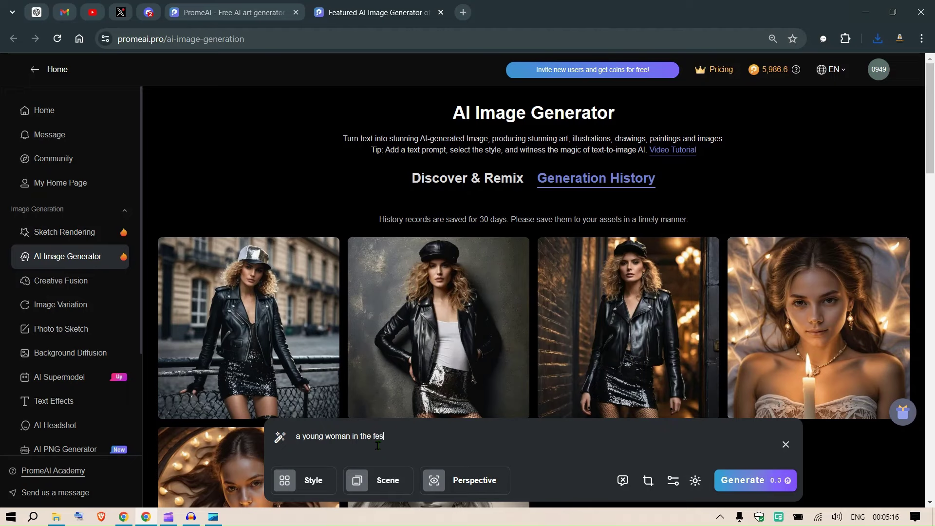
pyautogui.write('n in the forest')
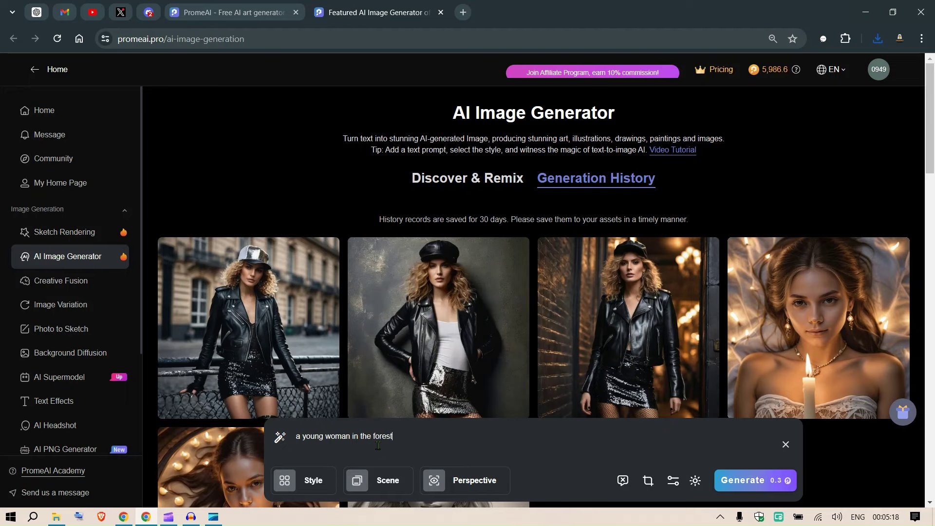
pyautogui.click(293, 483)
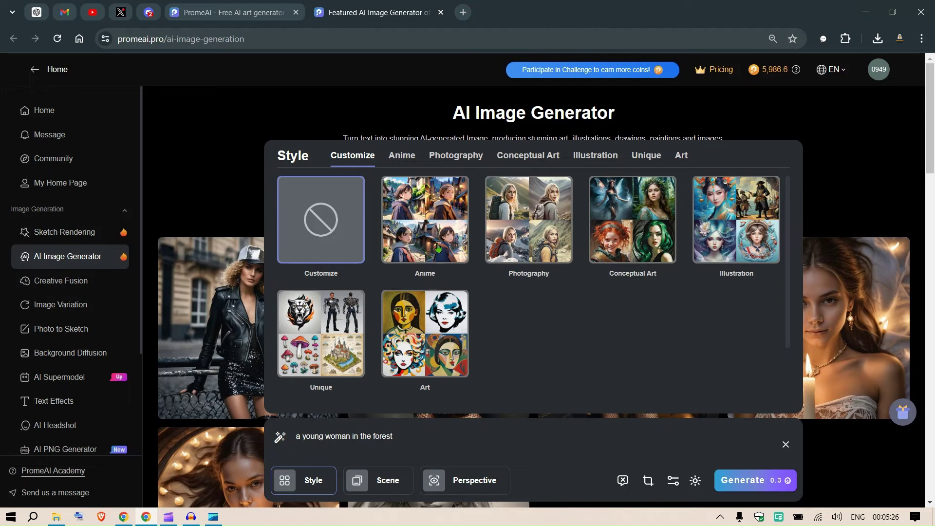
# Apply the Fantasy photography style and a Women's Fashion scene with Eastern Europeans as the area.
pyautogui.click(509, 215)
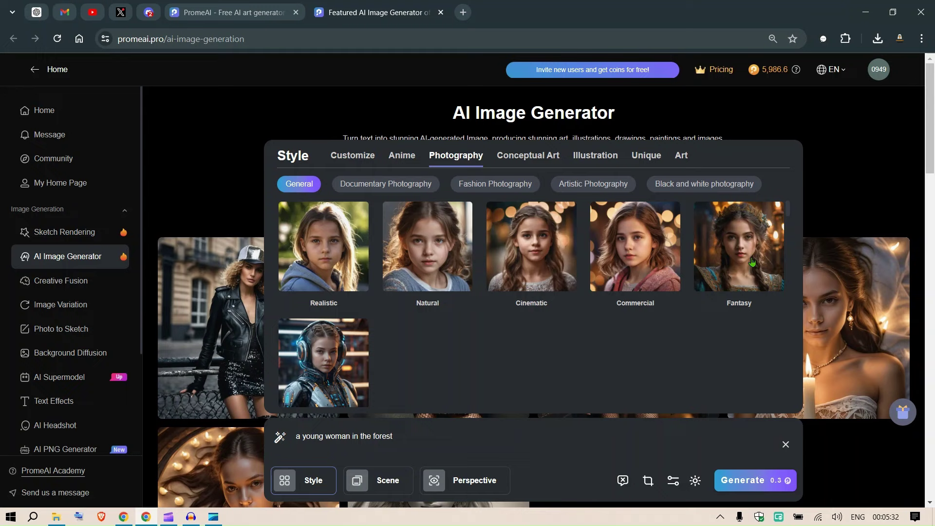
pyautogui.click(753, 262)
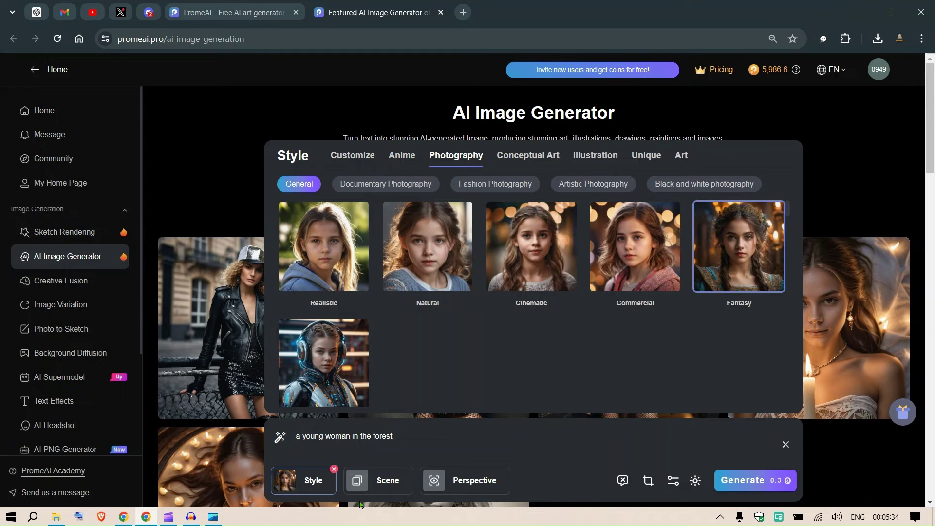
pyautogui.click(383, 490)
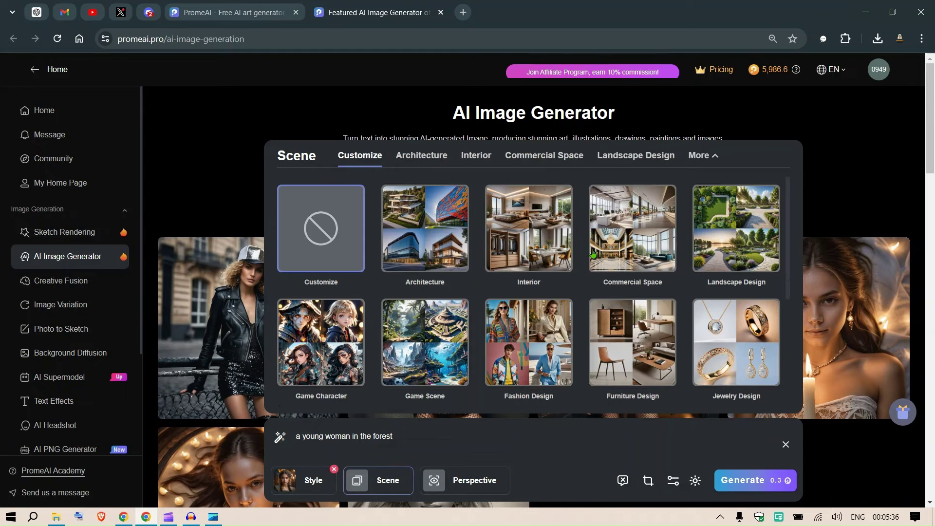
pyautogui.click(530, 347)
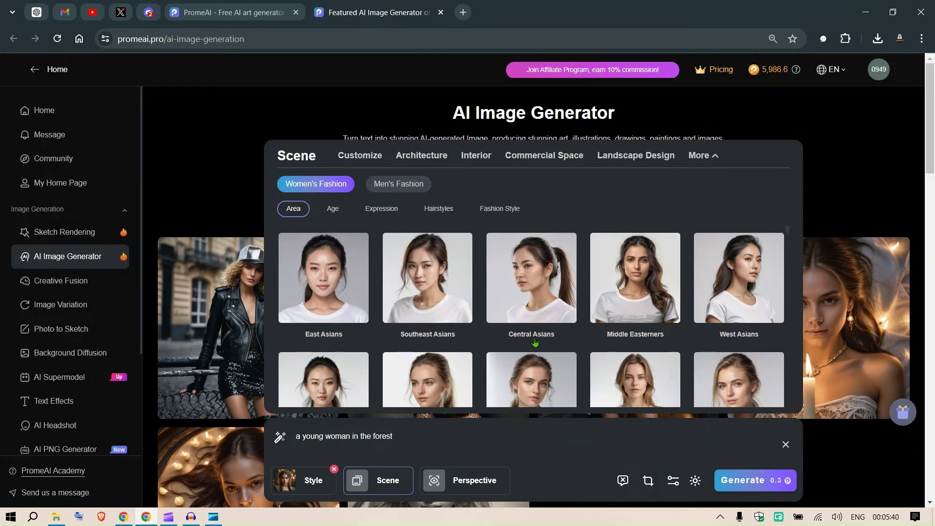
pyautogui.scroll(-2, 534, 341)
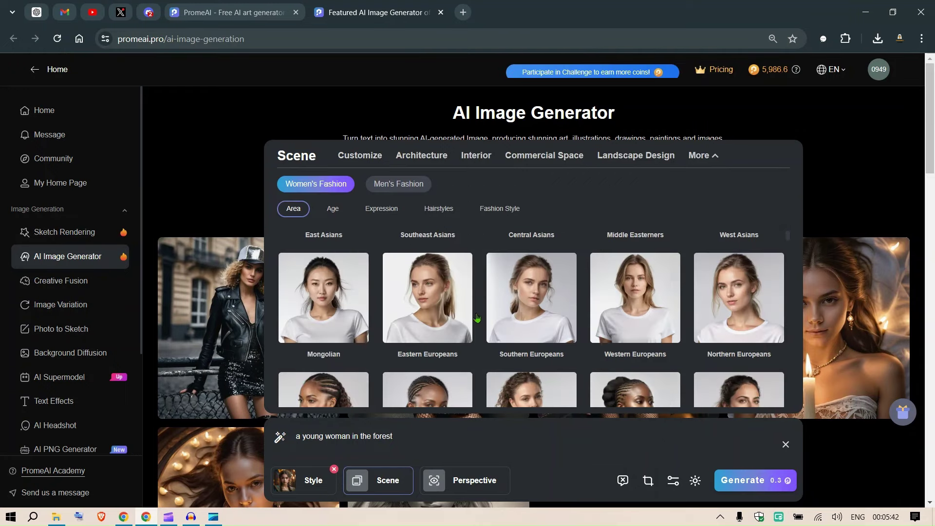
pyautogui.click(430, 289)
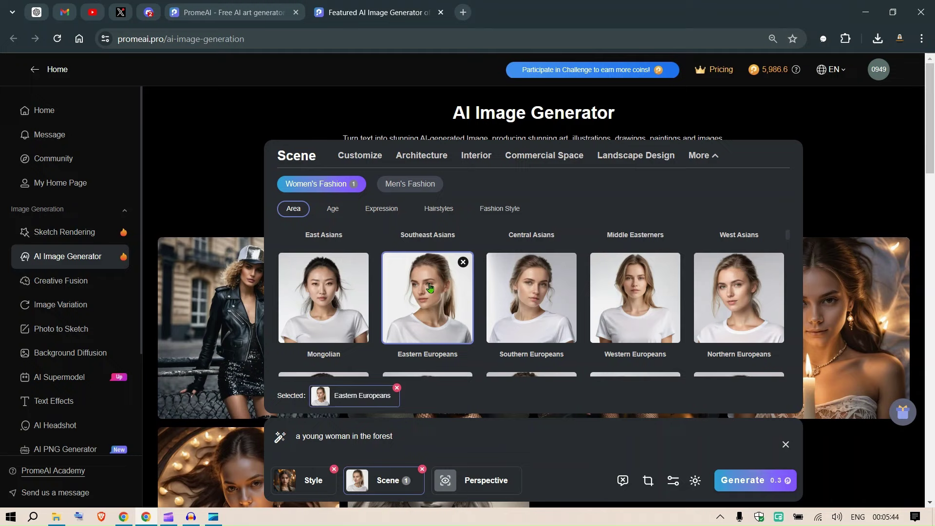
# Choose the Rear View thumbnail from the perspective shot grid.
pyautogui.click(471, 481)
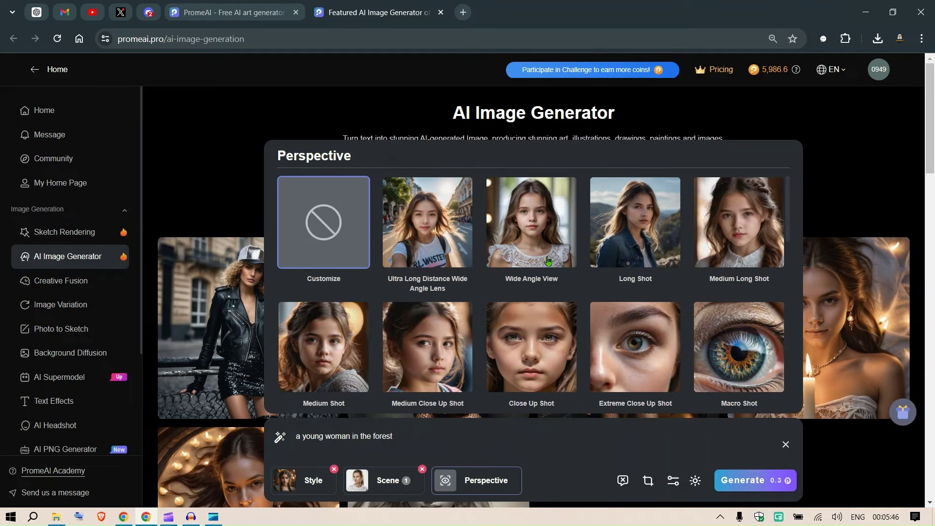
pyautogui.scroll(-6, 517, 263)
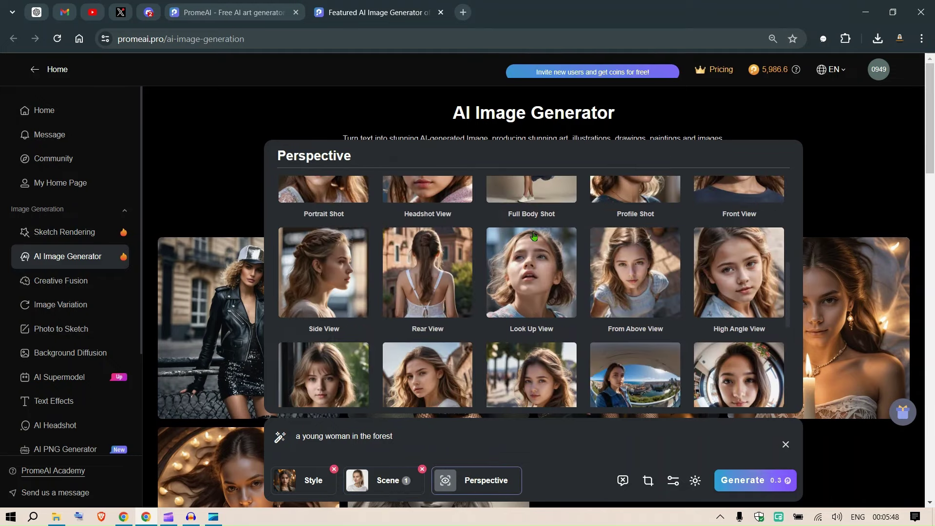
pyautogui.scroll(-2, 536, 317)
pyautogui.scroll(5, 472, 327)
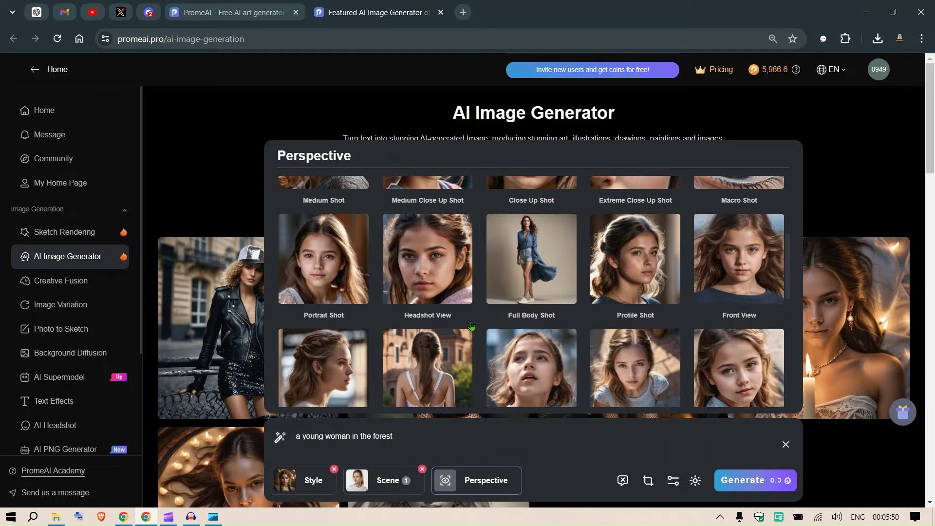
pyautogui.click(417, 373)
pyautogui.scroll(-2, 491, 318)
pyautogui.scroll(-2, 415, 292)
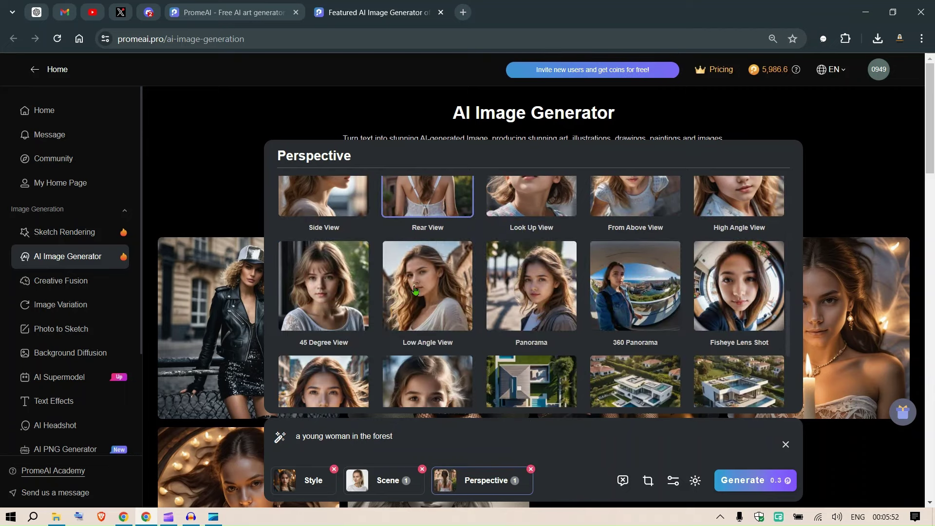
# Set a 9:16 portrait size at 768 x 1344, raise the artistry slider, and show the lighting presets.
pyautogui.click(649, 483)
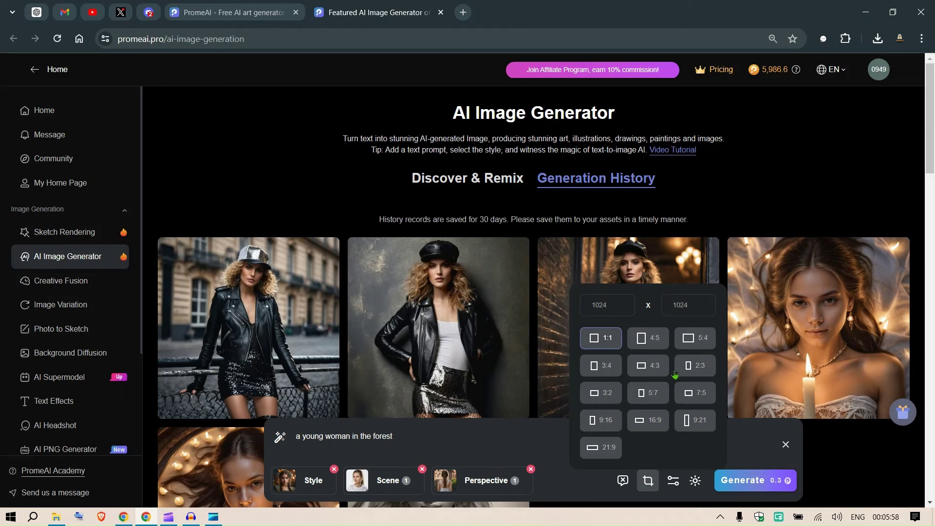
pyautogui.click(606, 422)
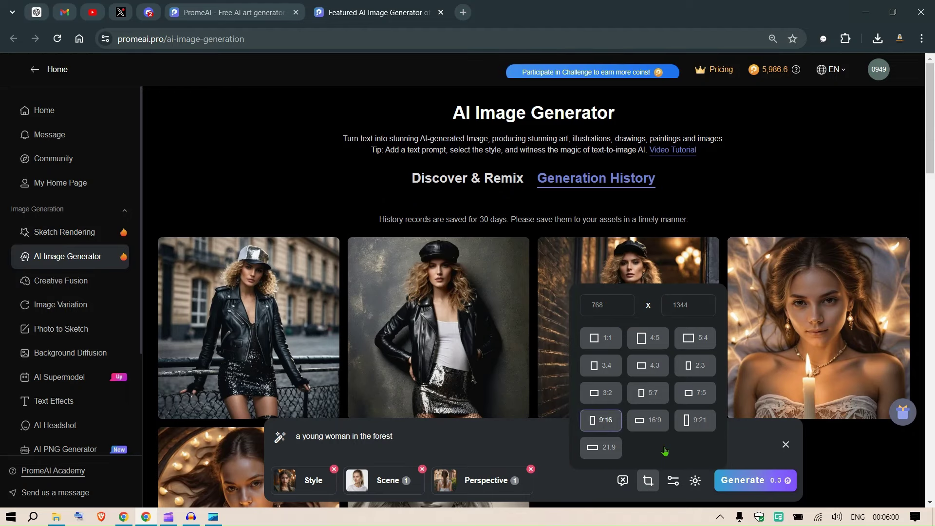
pyautogui.click(675, 483)
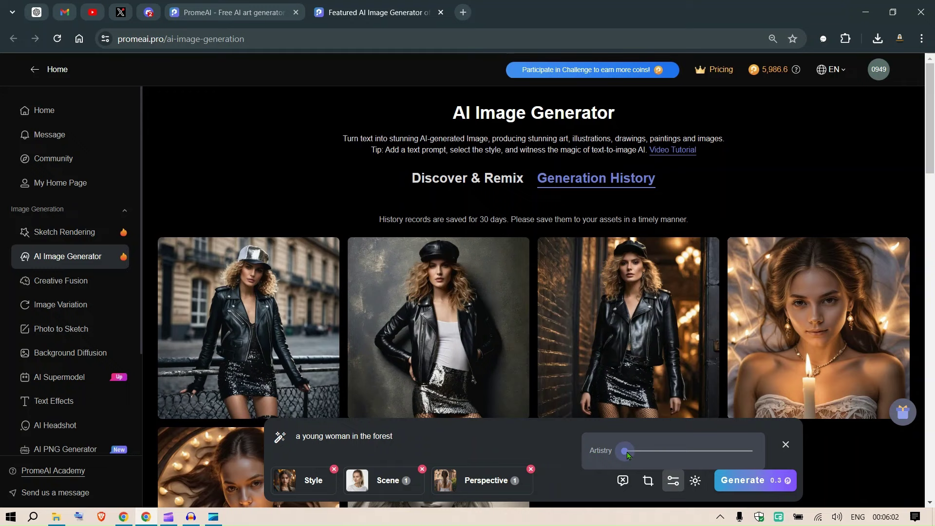
pyautogui.moveTo(628, 453); pyautogui.dragTo(700, 451)
pyautogui.click(695, 481)
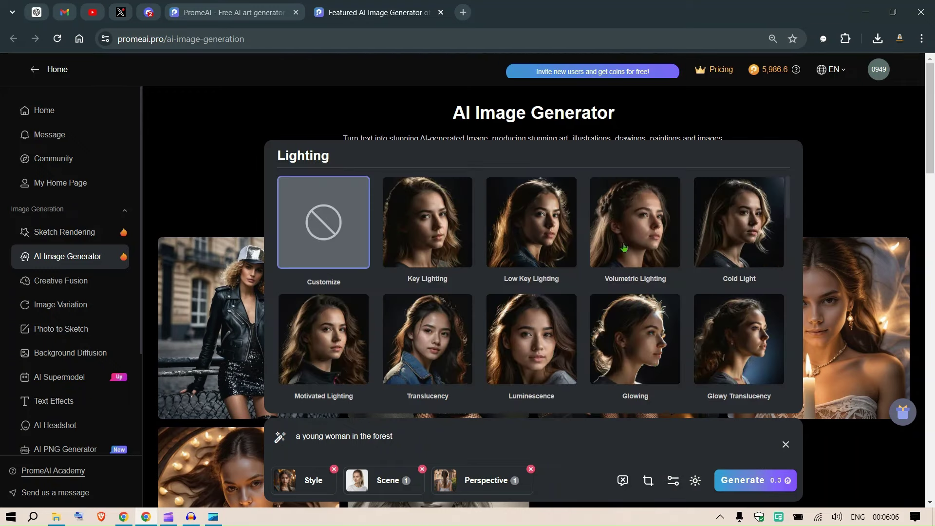
# Choose Soft Bounced Lighting instead of Strong Side Key Lights and generate three forest images.
pyautogui.scroll(-2, 729, 244)
pyautogui.scroll(-2, 604, 249)
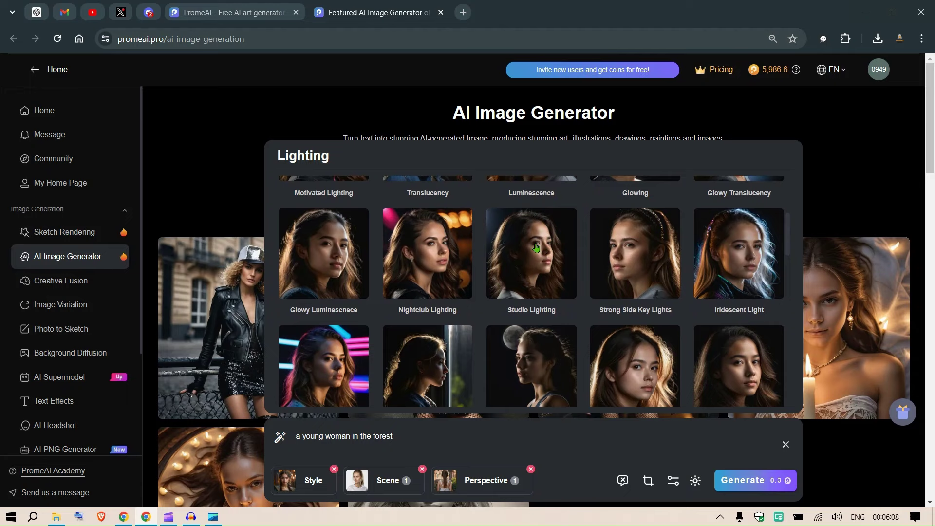
pyautogui.click(642, 268)
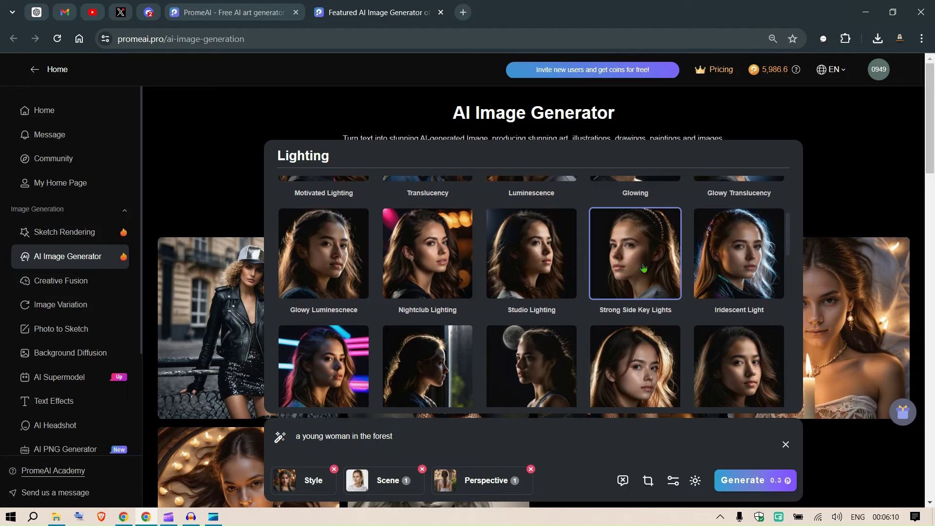
pyautogui.scroll(-2, 658, 351)
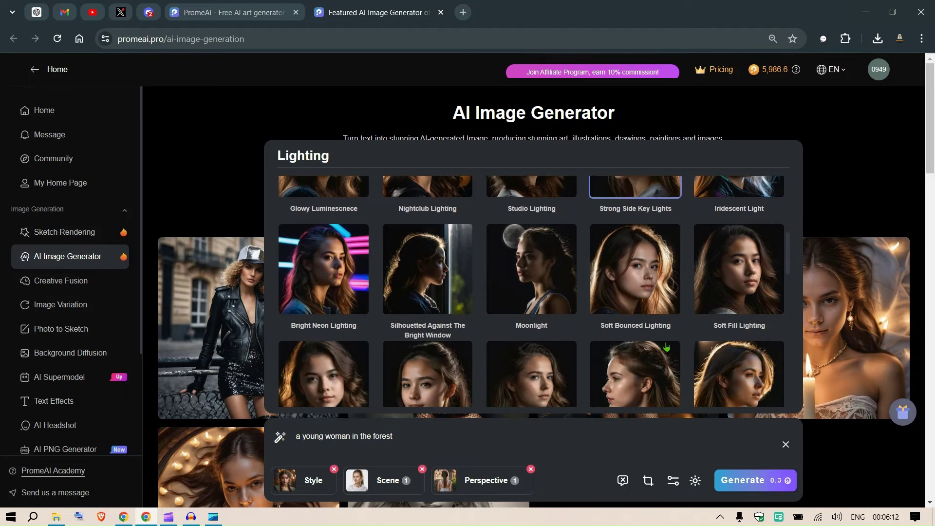
pyautogui.click(639, 271)
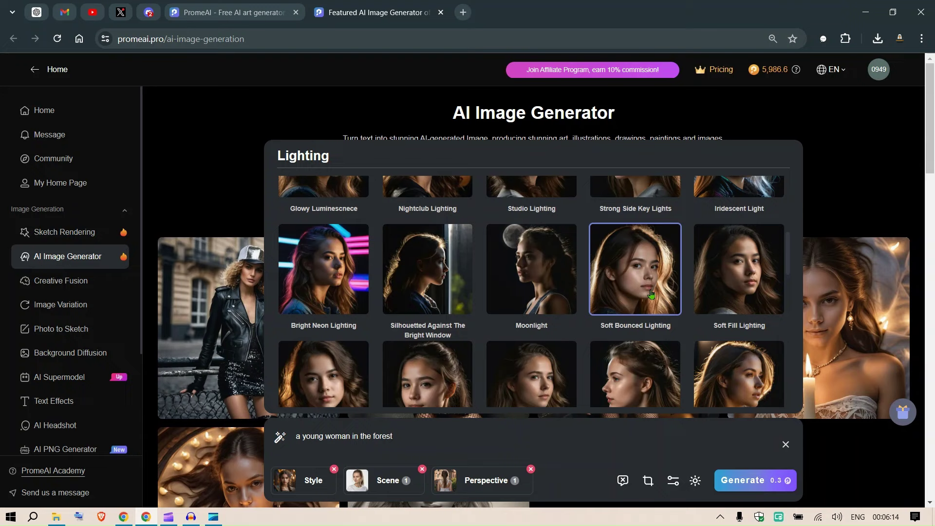
pyautogui.click(743, 481)
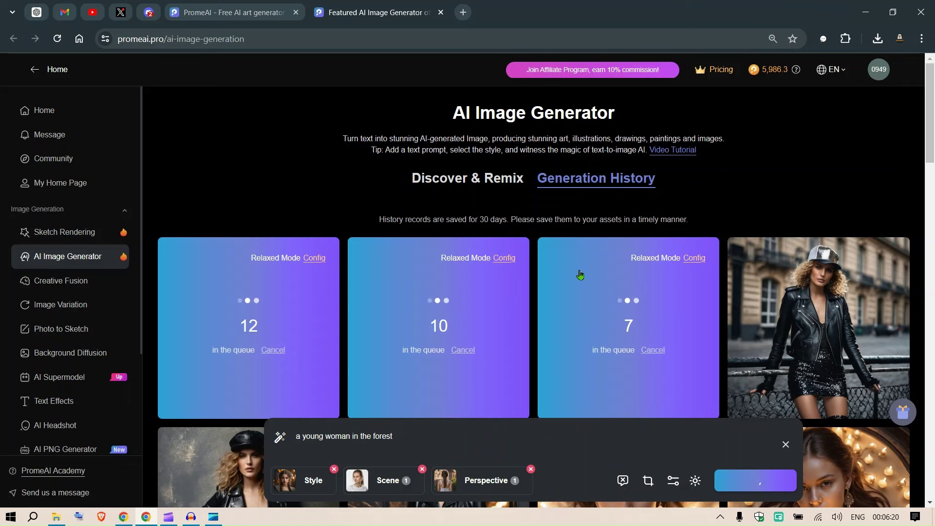
# Open Creative Fusion from the sidebar in a new browser tab once the images finish.
pyautogui.rightClick(69, 287)
pyautogui.press('Escape')
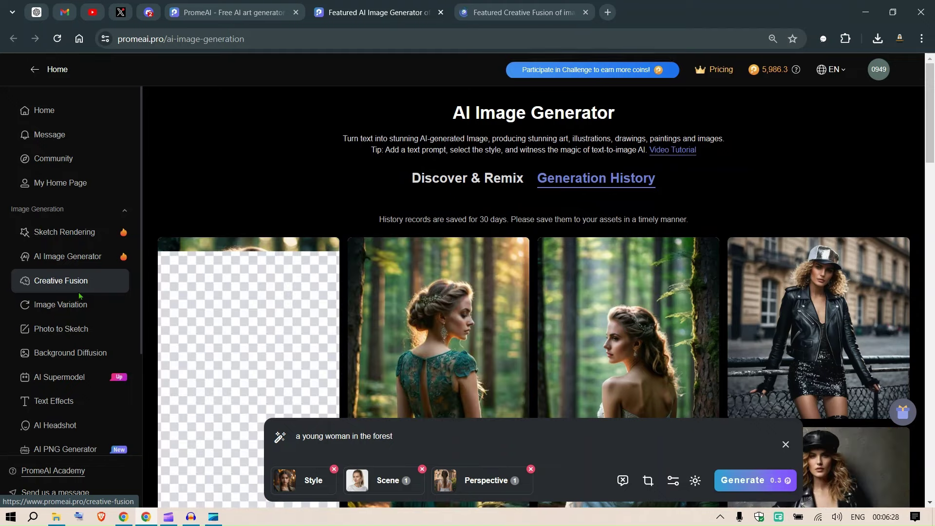
# Save the first forest portrait's full 768 x 1344 download as 561988305489797.jpg.
pyautogui.scroll(-2, 444, 262)
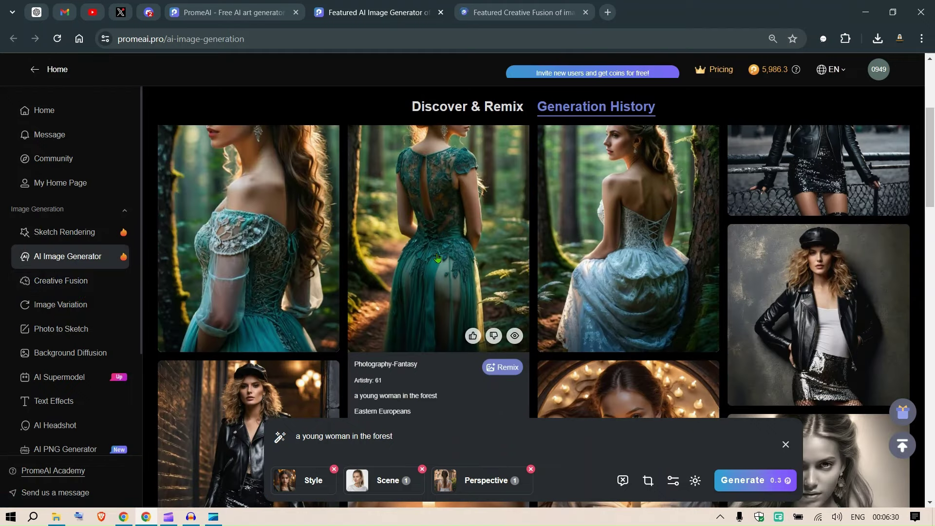
pyautogui.scroll(-2, 448, 261)
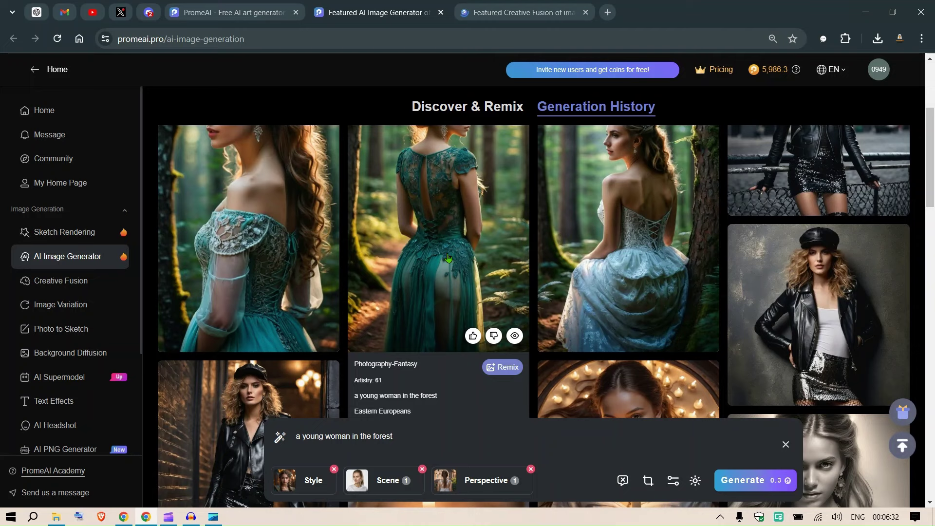
pyautogui.click(256, 208)
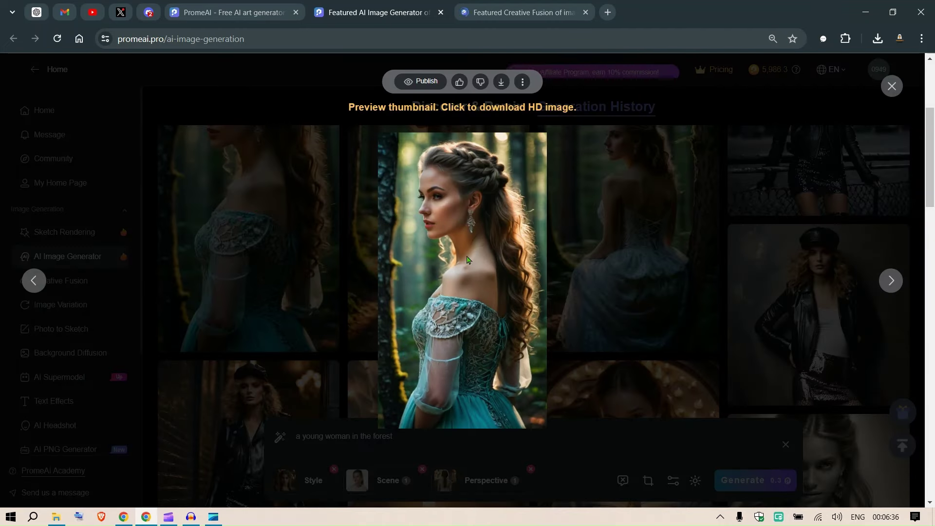
pyautogui.click(501, 82)
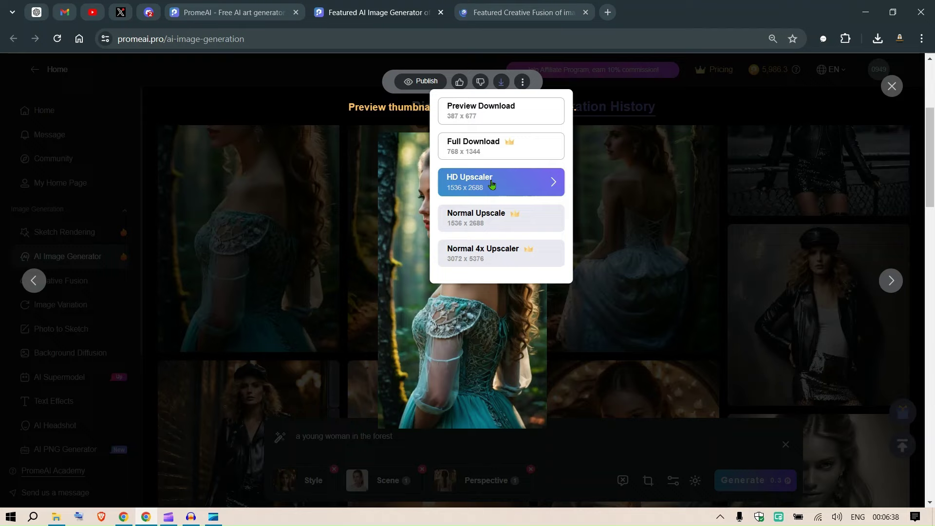
pyautogui.click(480, 144)
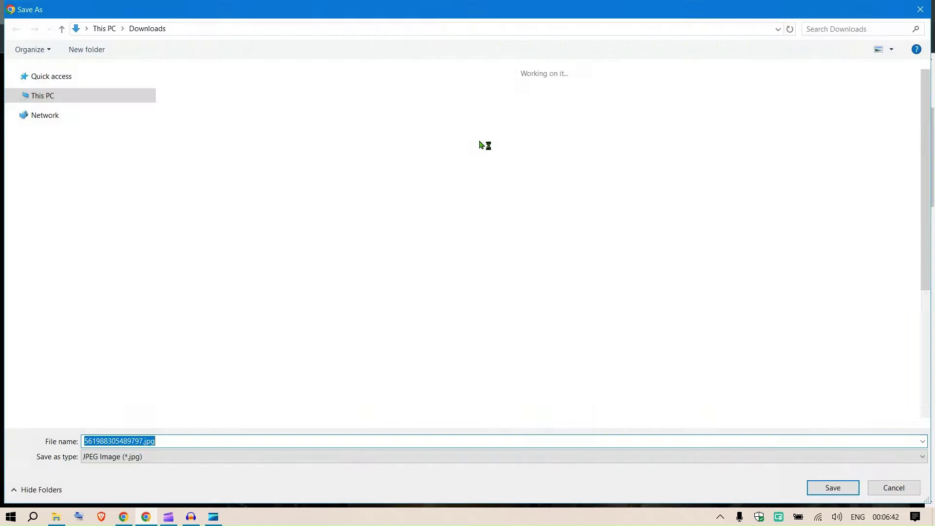
pyautogui.press('Return')
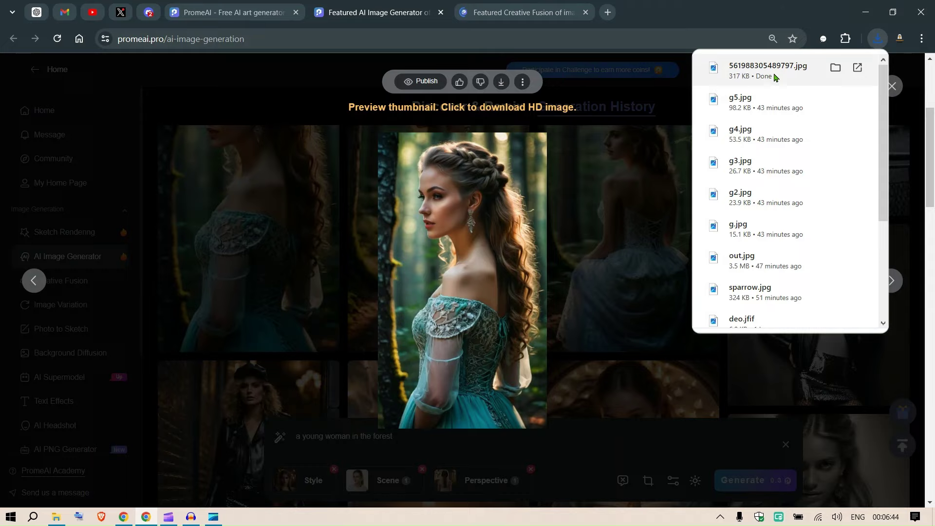
# Open 561988305489797.jpg in Photos, zoom and pan to inspect the face, then close it.
pyautogui.click(776, 77)
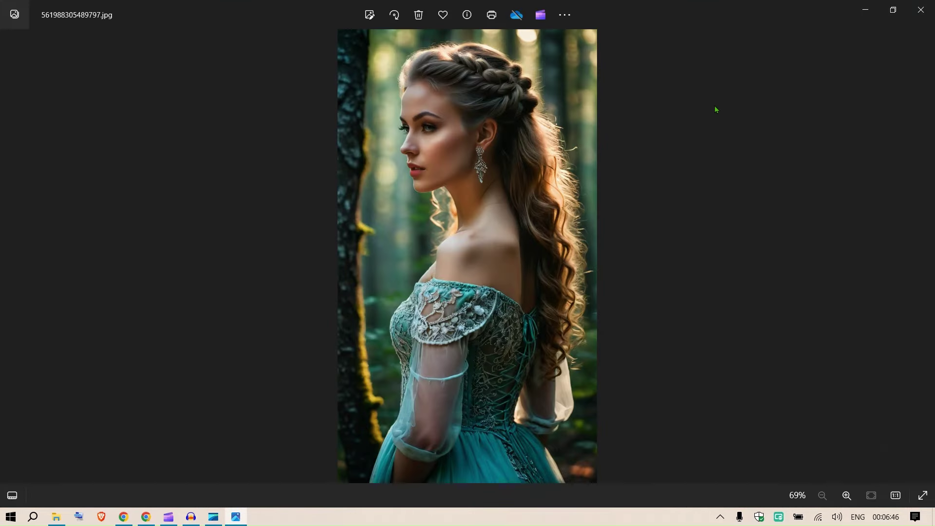
pyautogui.scroll(6, 516, 203)
pyautogui.moveTo(495, 151); pyautogui.dragTo(494, 296)
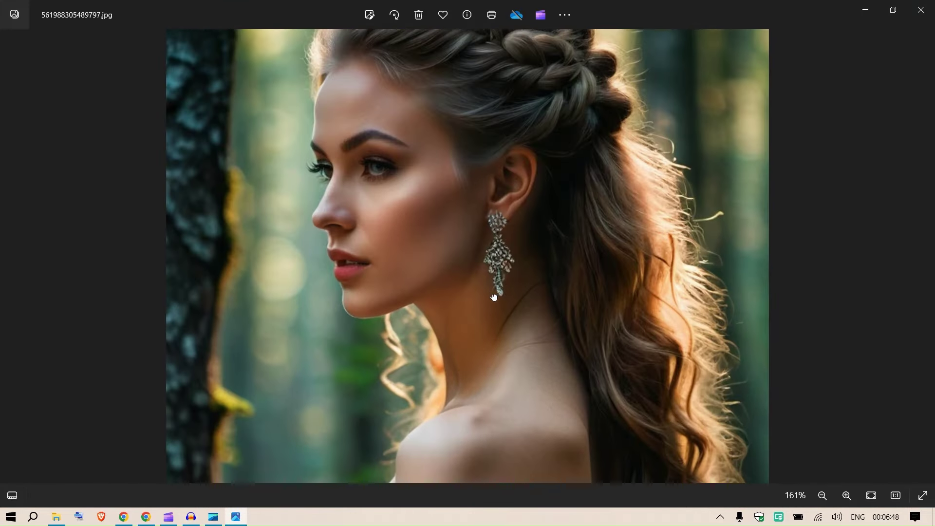
pyautogui.scroll(2, 343, 201)
pyautogui.moveTo(345, 203); pyautogui.dragTo(352, 261)
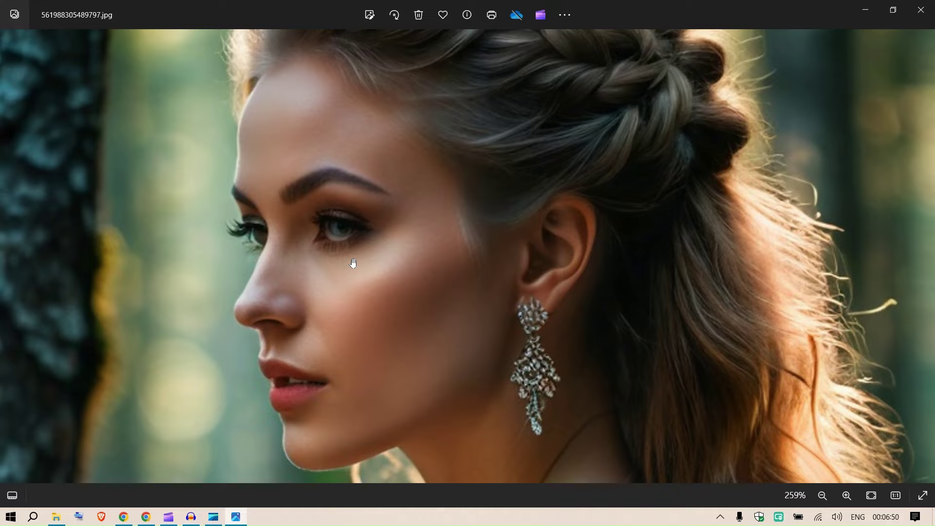
pyautogui.scroll(-8, 353, 263)
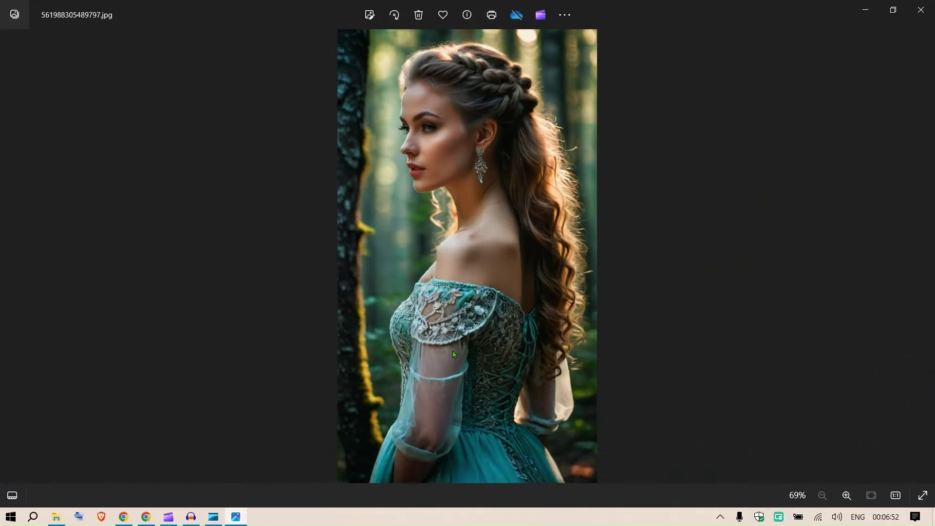
pyautogui.scroll(3, 507, 306)
pyautogui.scroll(3, 507, 306)
pyautogui.moveTo(524, 194); pyautogui.dragTo(494, 311)
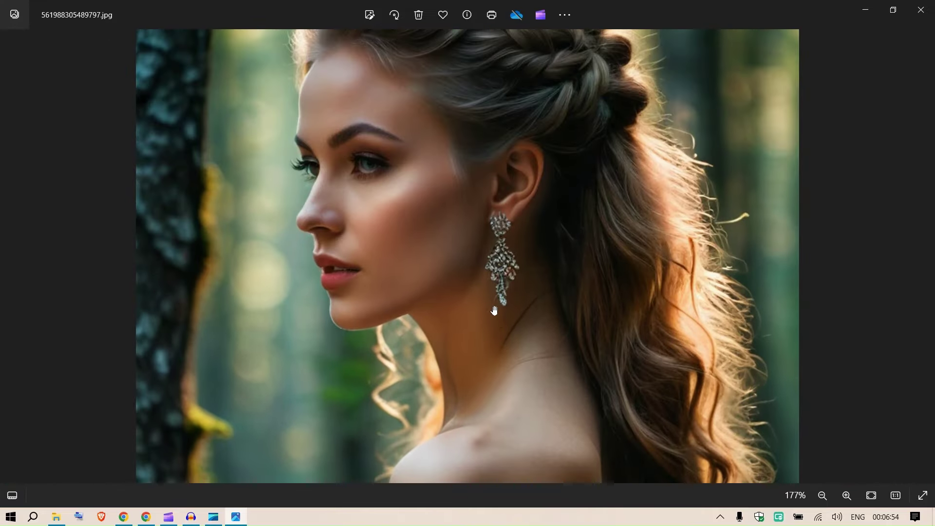
pyautogui.moveTo(468, 164); pyautogui.dragTo(468, 248)
pyautogui.scroll(-6, 468, 248)
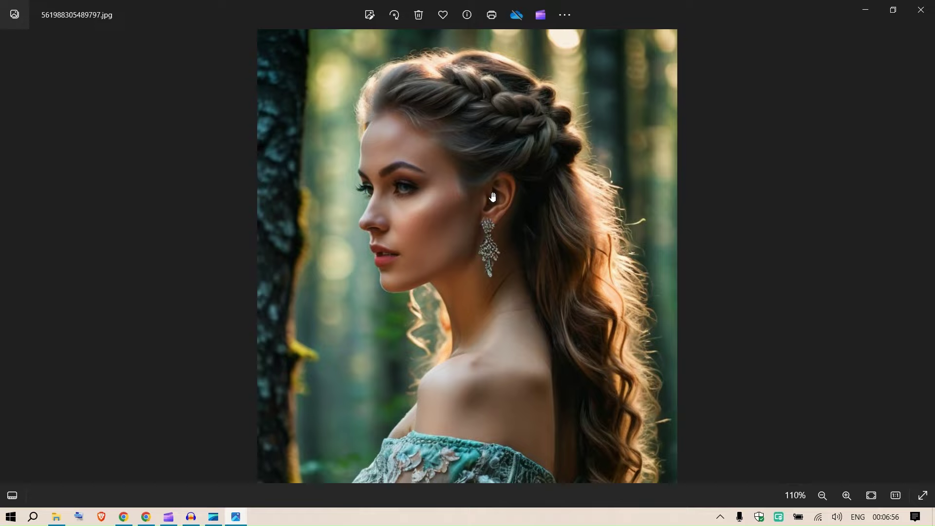
pyautogui.click(920, 9)
# Download the second forest image at full size as 561988302880773.jpg.
pyautogui.click(670, 176)
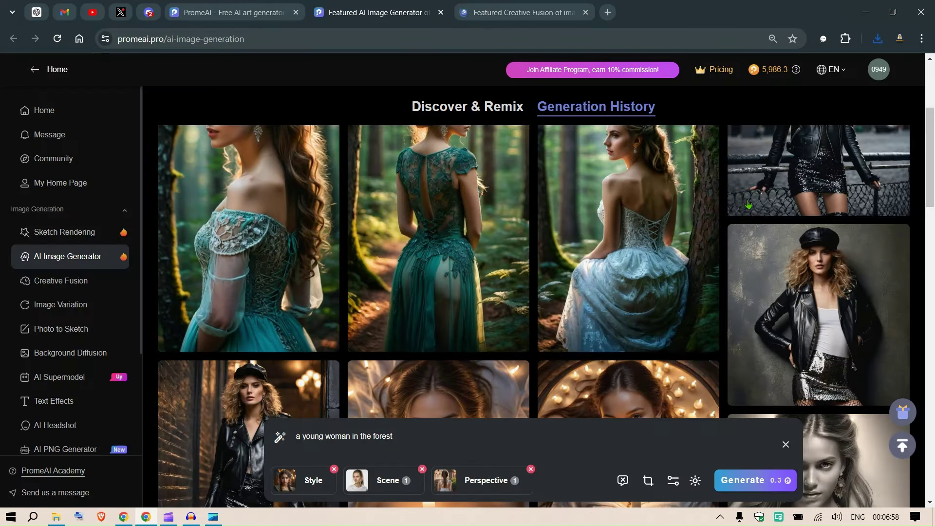
pyautogui.click(452, 215)
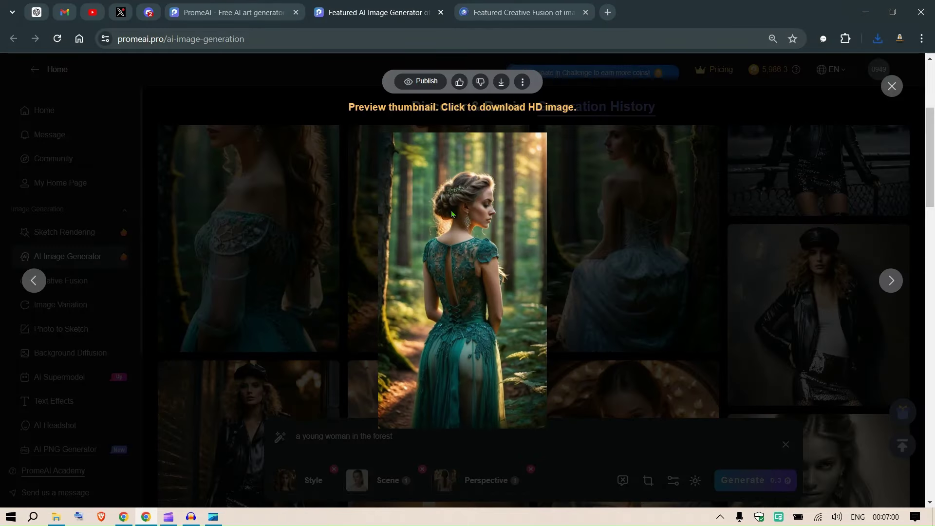
pyautogui.click(501, 82)
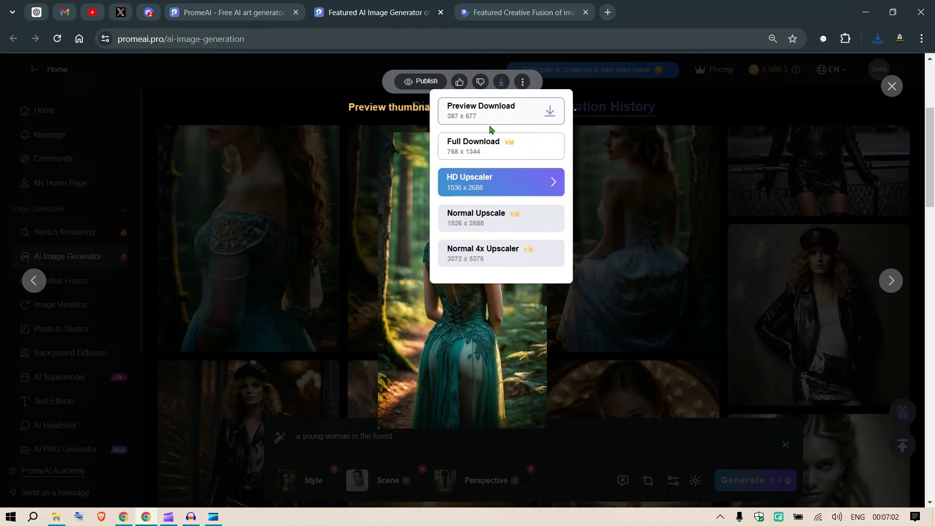
pyautogui.click(489, 146)
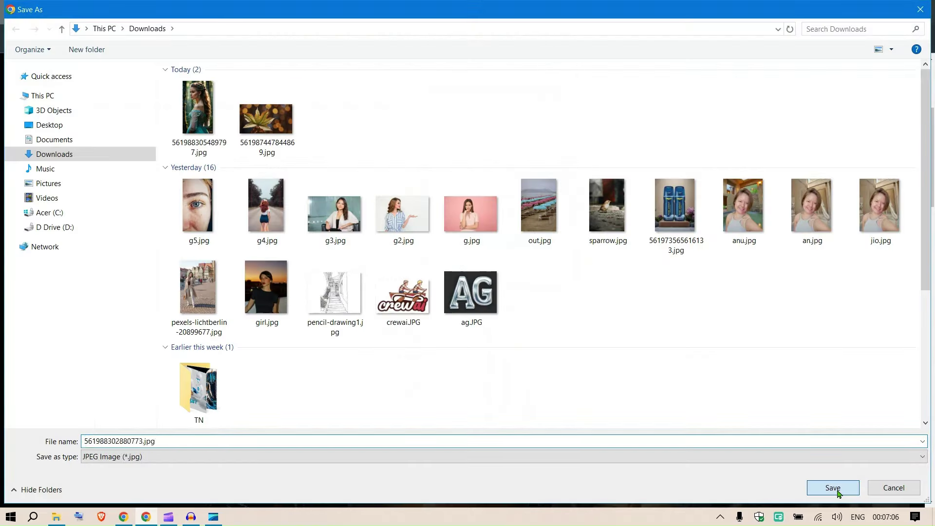
pyautogui.click(833, 487)
# View 561988302880773.jpg zoomed in Photos, then close the viewer.
pyautogui.click(761, 67)
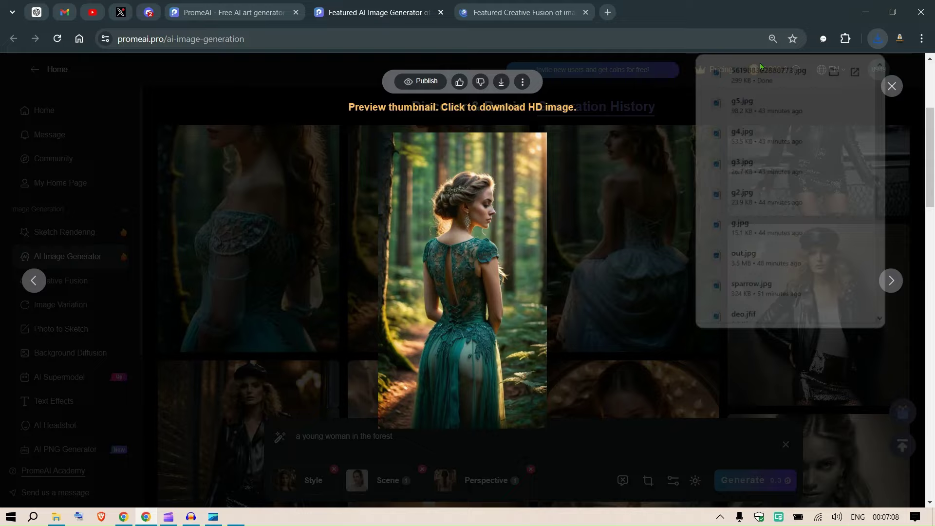
pyautogui.scroll(5, 489, 189)
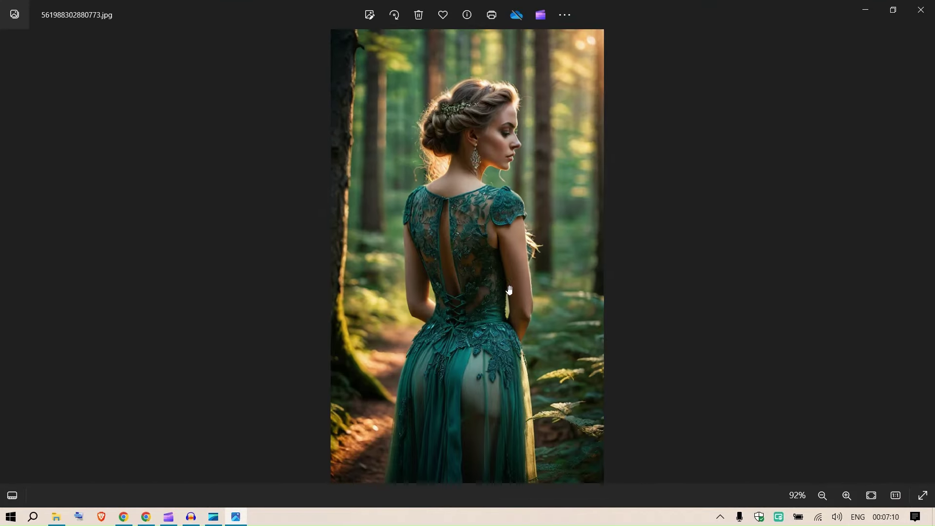
pyautogui.scroll(3, 547, 364)
pyautogui.scroll(5, 602, 307)
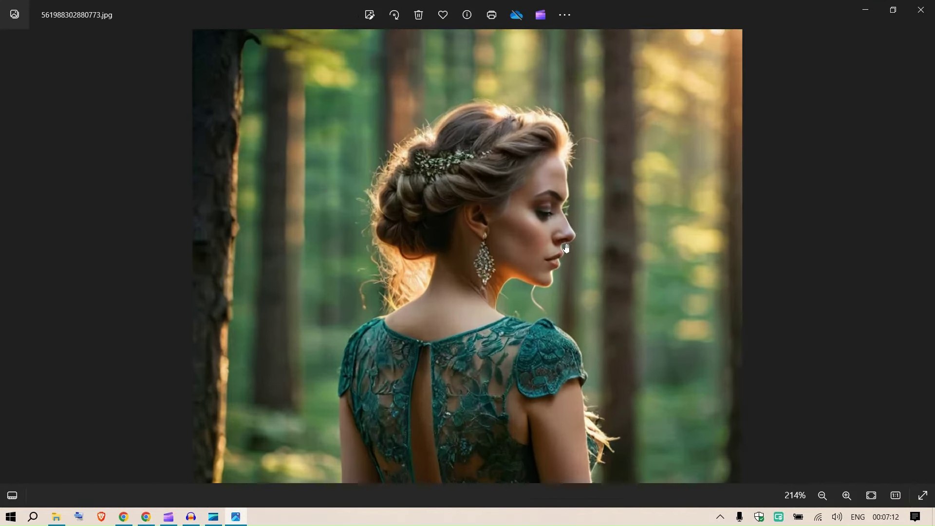
pyautogui.scroll(-8, 628, 253)
pyautogui.scroll(-2, 628, 252)
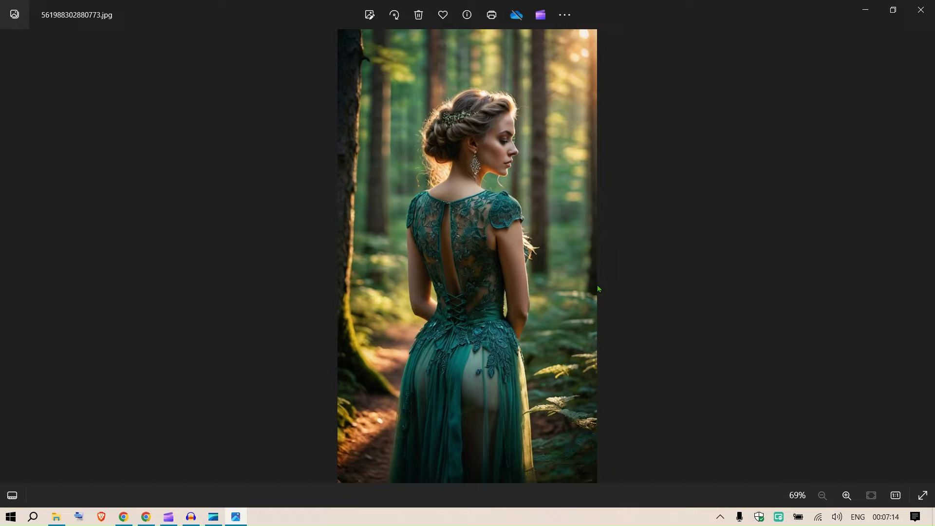
pyautogui.click(921, 10)
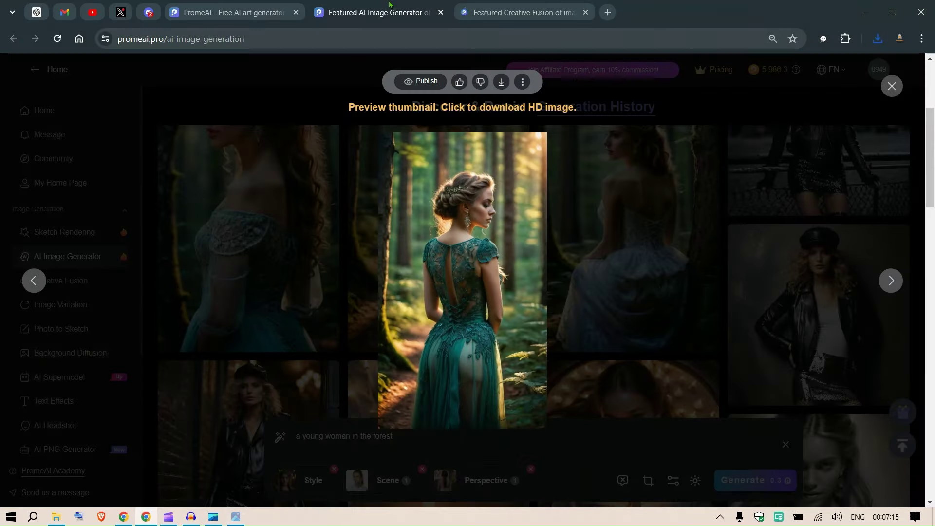
# Close the preview, switch to the Creative Fusion tab, and show its Generation History.
pyautogui.click(811, 213)
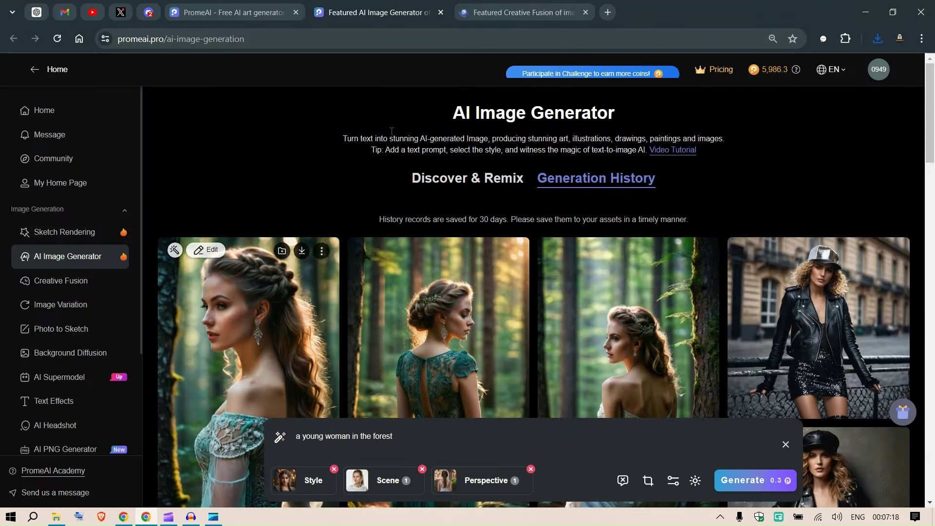
pyautogui.click(538, 6)
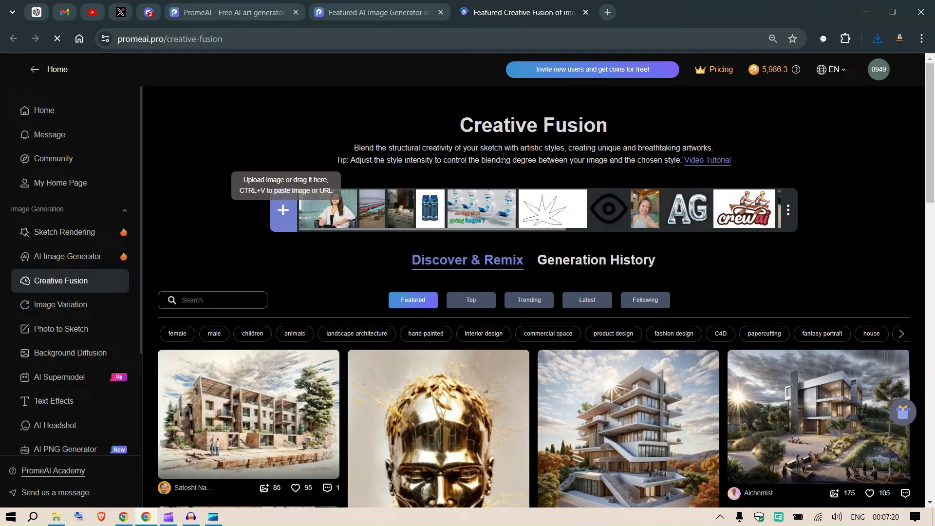
pyautogui.moveTo(419, 146); pyautogui.dragTo(584, 148)
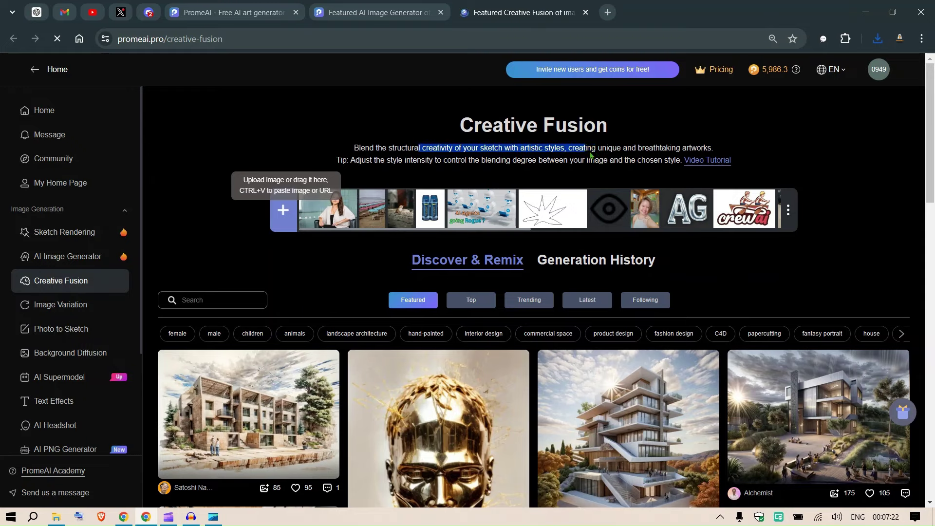
pyautogui.scroll(-2, 600, 109)
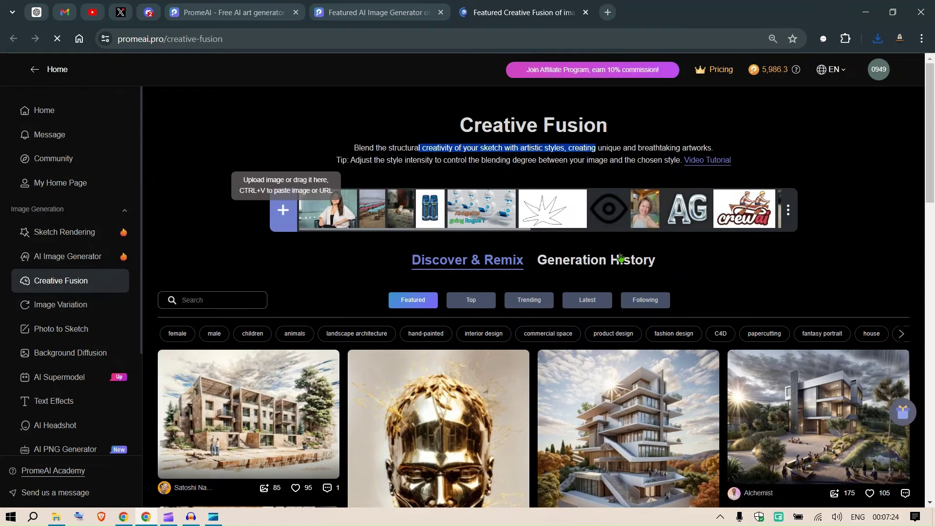
pyautogui.click(618, 254)
pyautogui.click(613, 260)
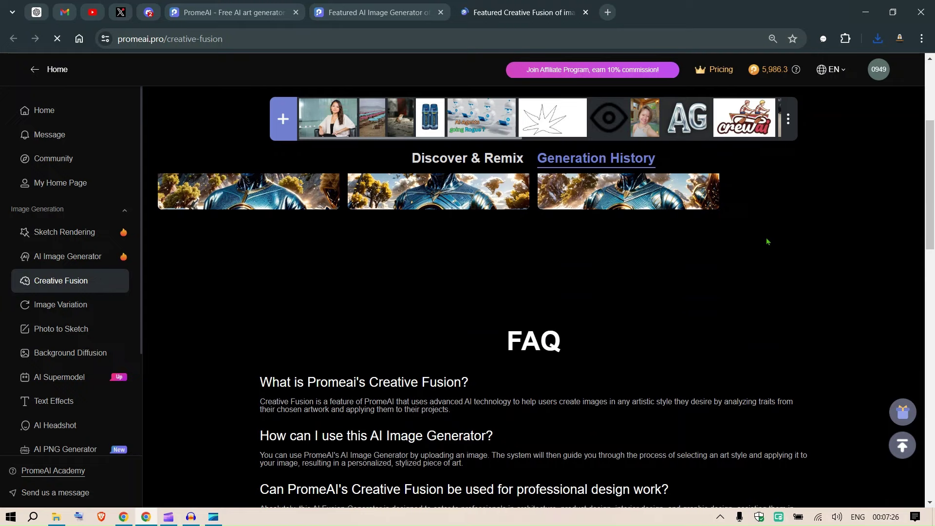
# Compare the first fused portrait with its original in Slider view.
pyautogui.click(273, 279)
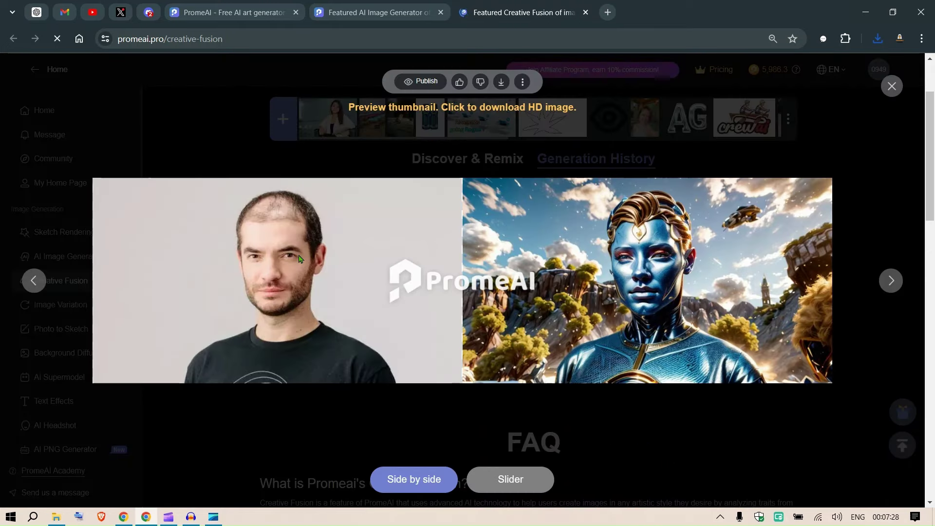
pyautogui.click(513, 473)
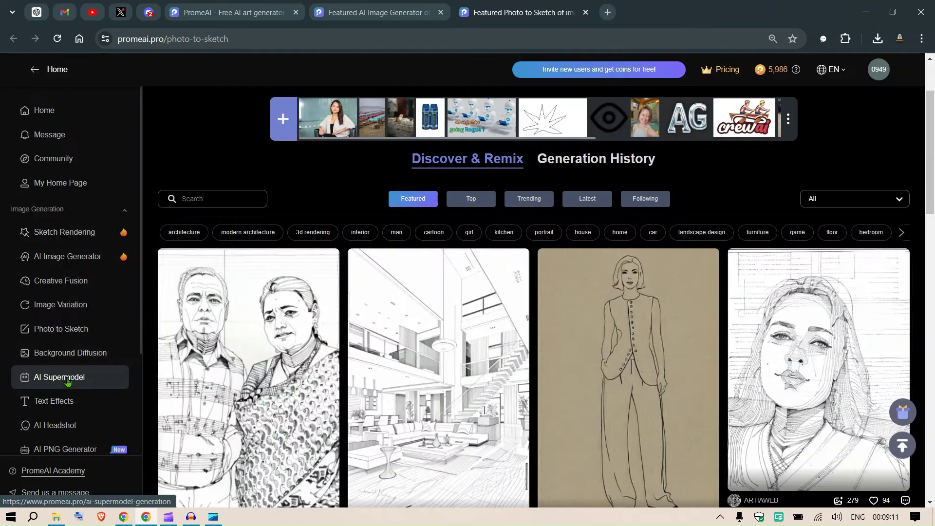
pyautogui.rightClick(68, 377)
# Open AI Supermodel in a new tab and browse its Generation History.
pyautogui.click(98, 213)
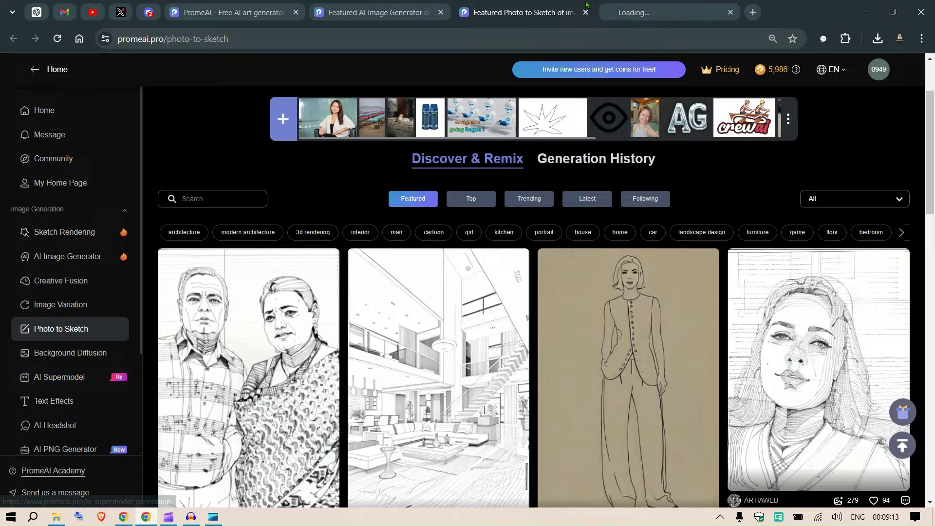
pyautogui.click(639, 6)
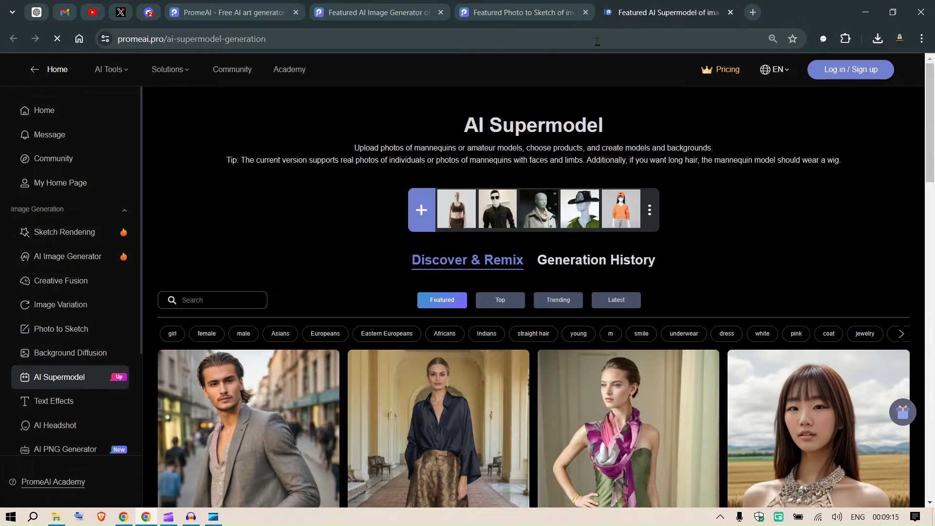
pyautogui.click(592, 265)
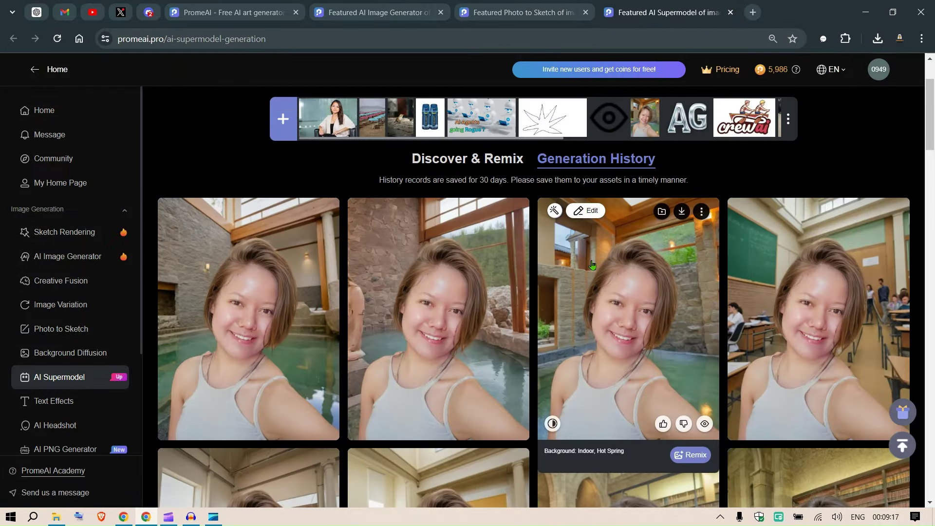
pyautogui.scroll(-5, 591, 265)
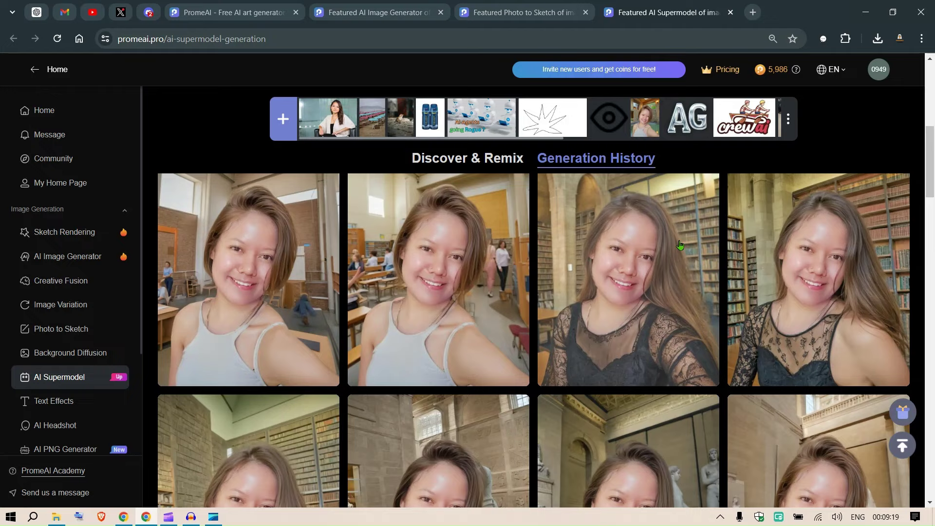
pyautogui.scroll(-5, 681, 245)
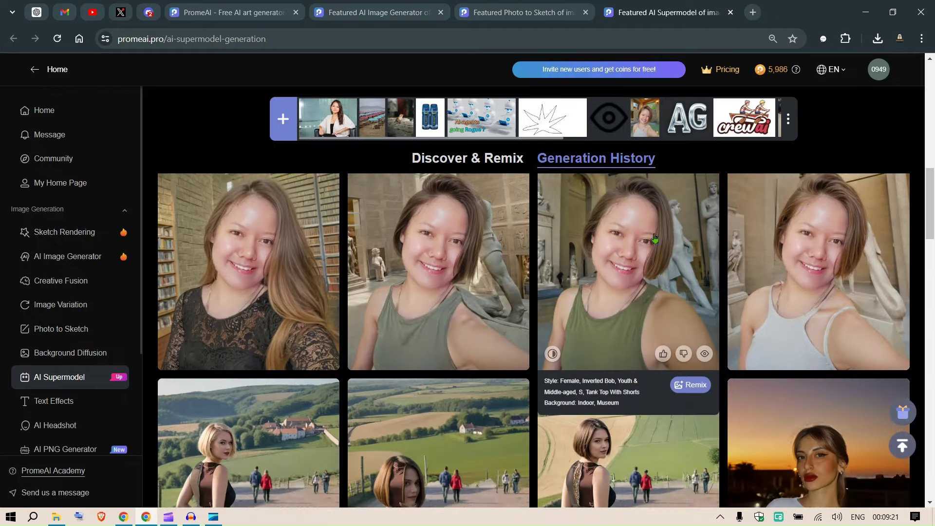
pyautogui.scroll(-2, 683, 242)
pyautogui.scroll(3, 683, 242)
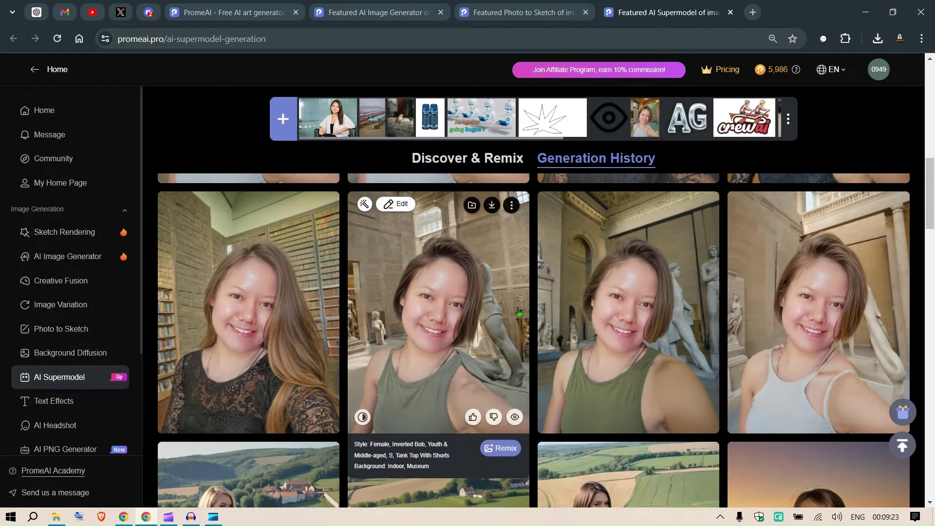
# Slider-compare the museum result with its original, then upload the striped shirt-dress photo.
pyautogui.click(842, 318)
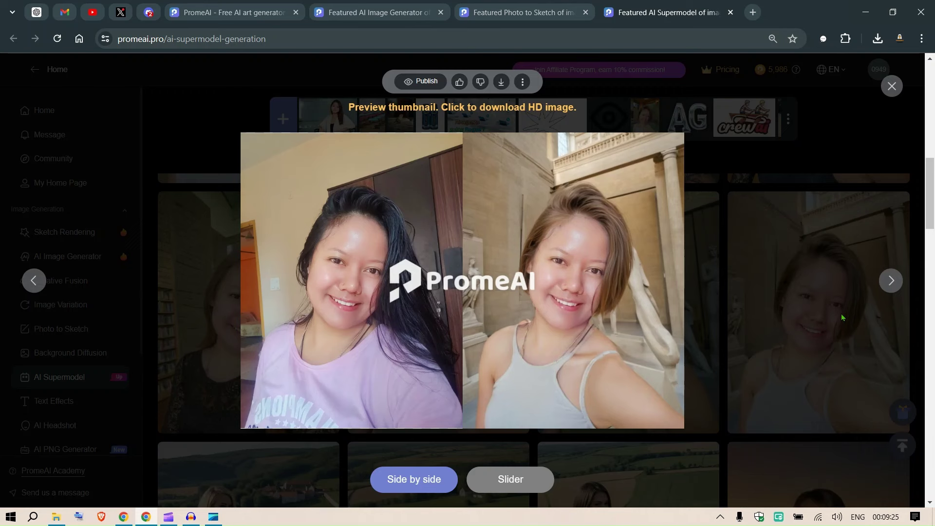
pyautogui.click(520, 470)
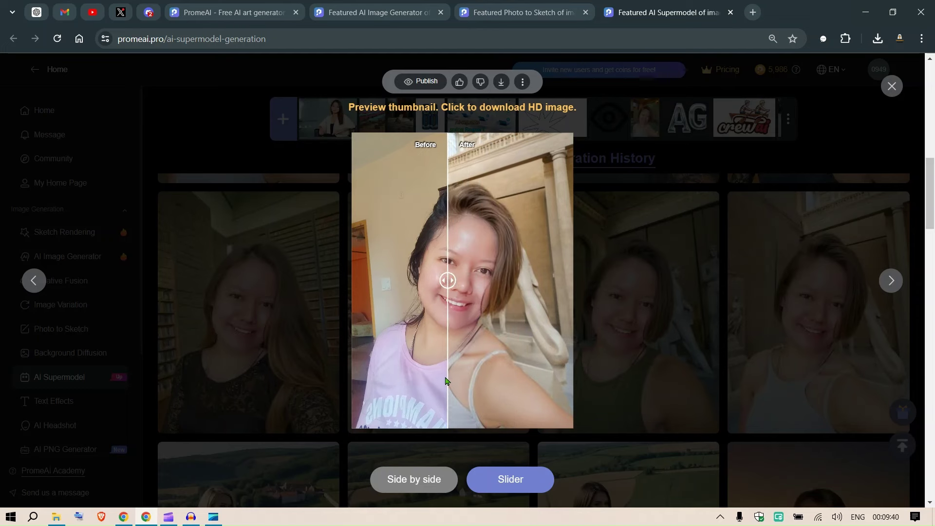
pyautogui.click(347, 382)
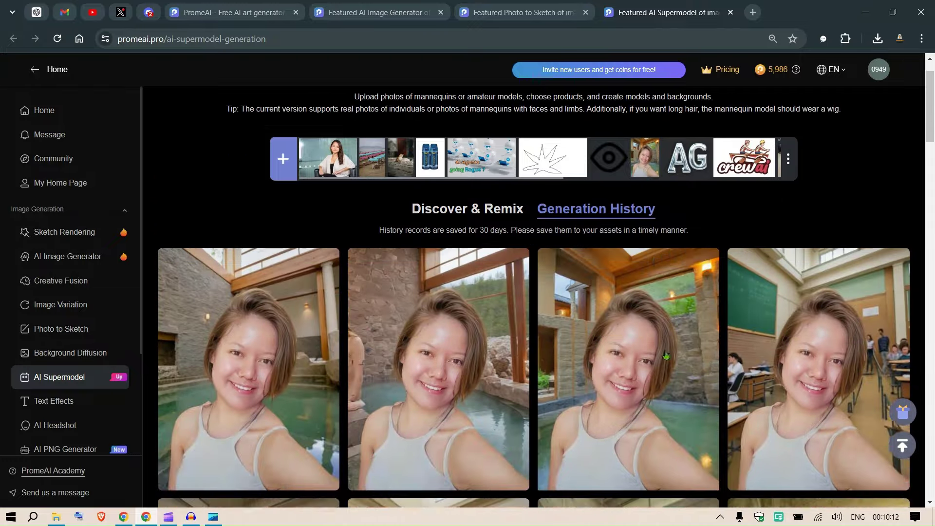
pyautogui.scroll(1, 508, 192)
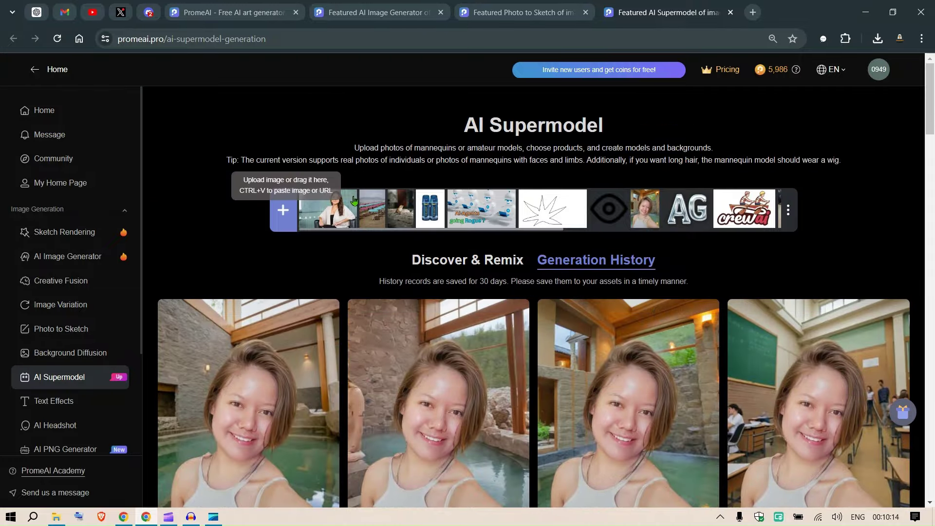
pyautogui.click(283, 214)
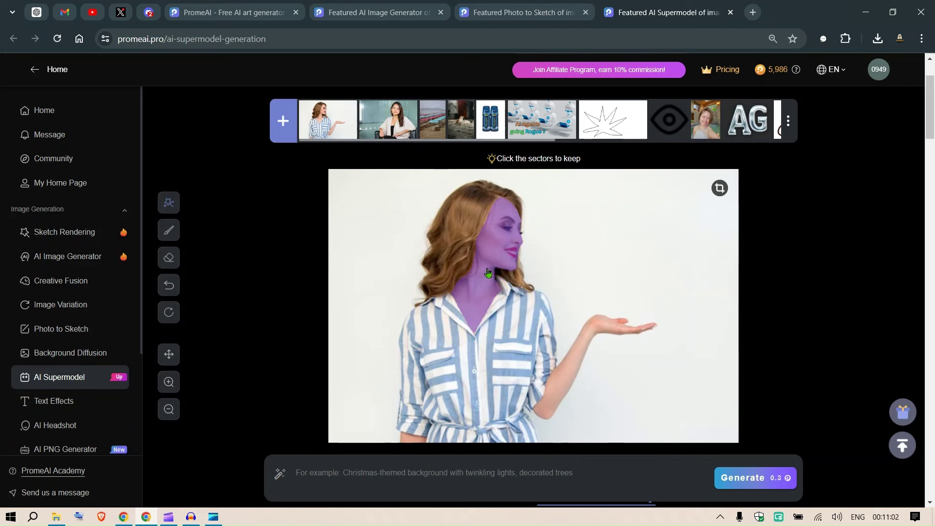
# Mark the woman's face and neck sector to stay unchanged.
pyautogui.click(497, 253)
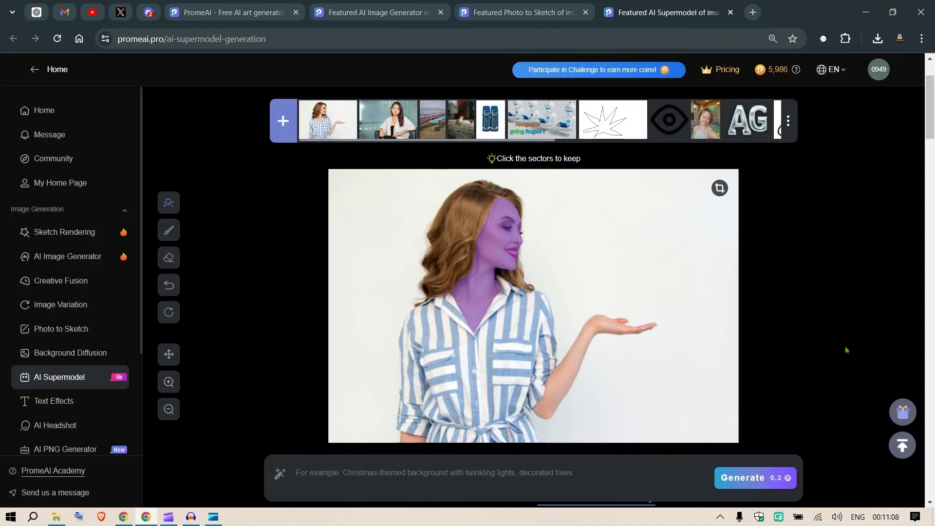
pyautogui.scroll(-3, 846, 350)
pyautogui.moveTo(458, 476)
pyautogui.scroll(3, 458, 476)
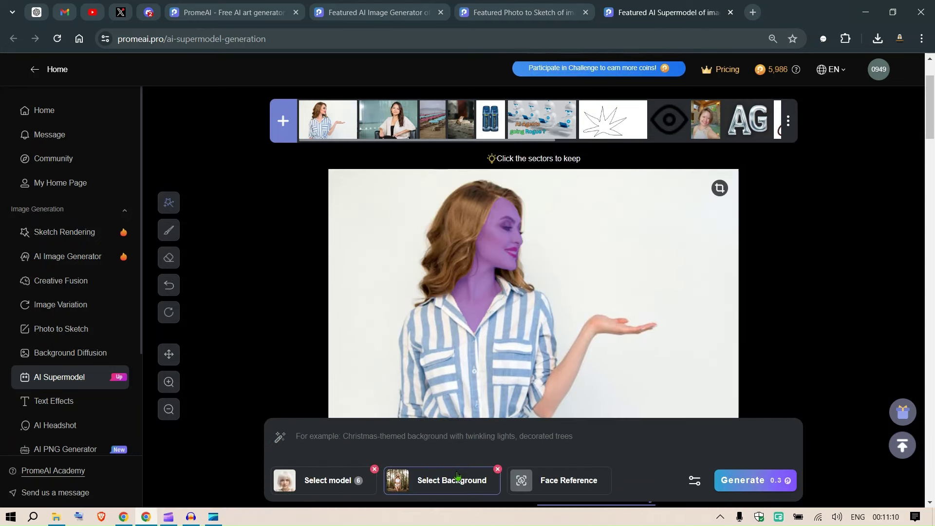
# Clear the earlier model and background chips and list the Female model options.
pyautogui.click(374, 469)
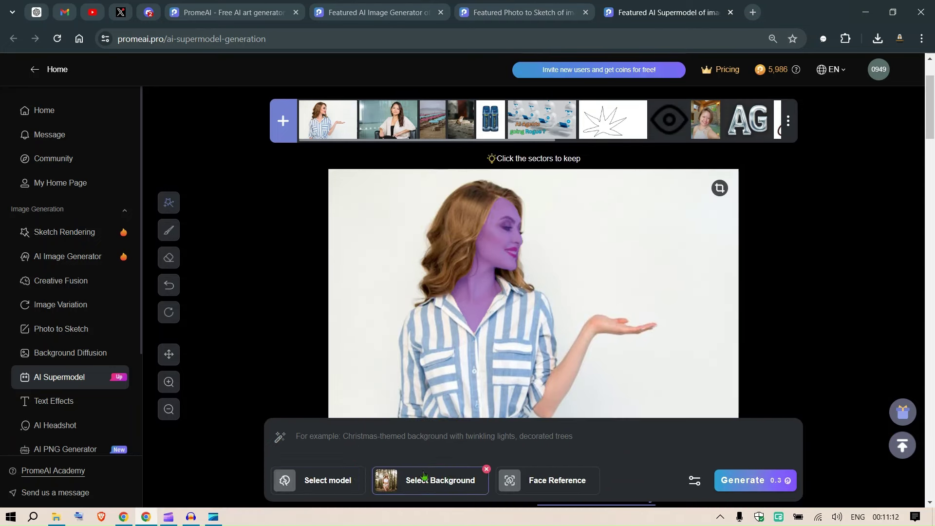
pyautogui.click(487, 470)
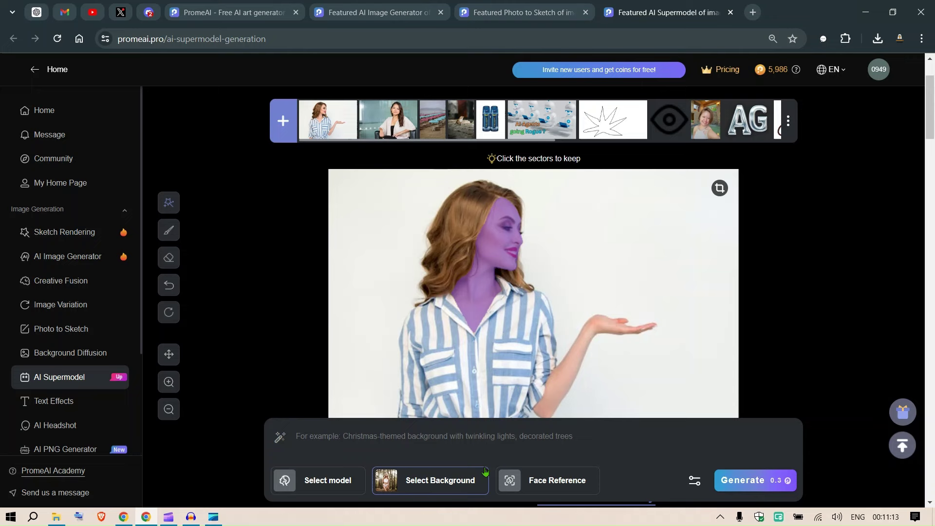
pyautogui.click(315, 483)
pyautogui.click(427, 234)
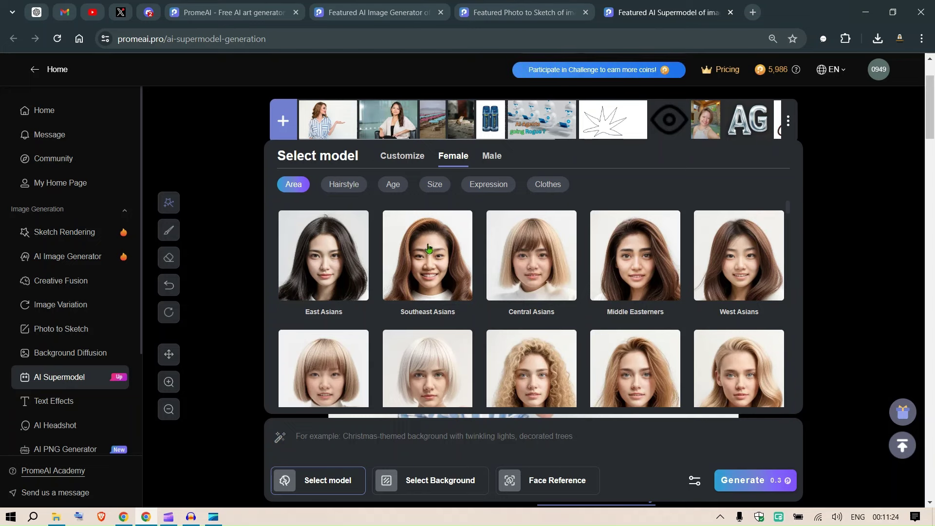
# Give the female model an Inverted Bob hairstyle and size M.
pyautogui.click(343, 185)
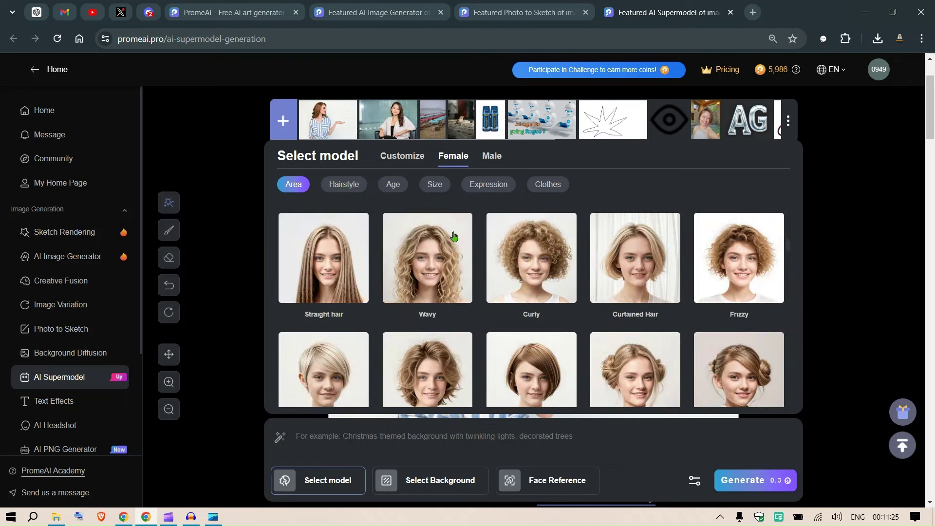
pyautogui.click(333, 187)
pyautogui.scroll(-2, 628, 304)
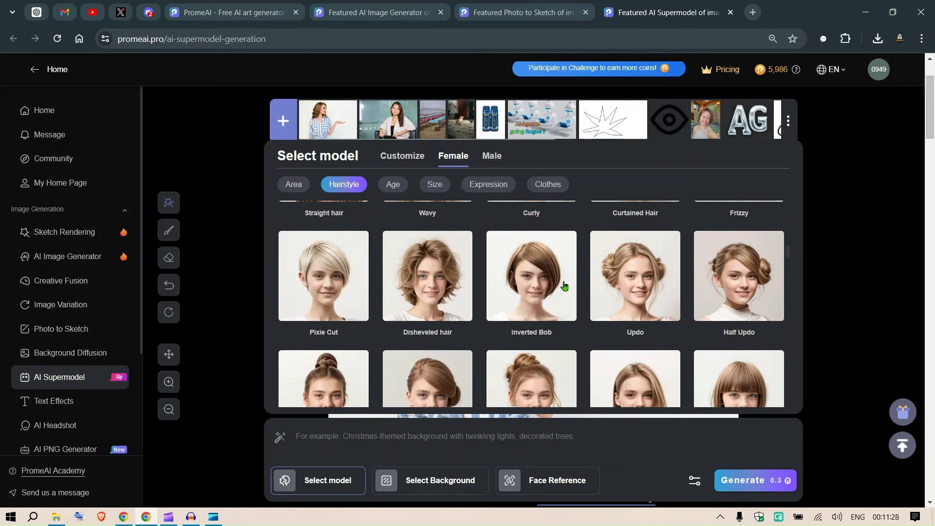
pyautogui.click(549, 276)
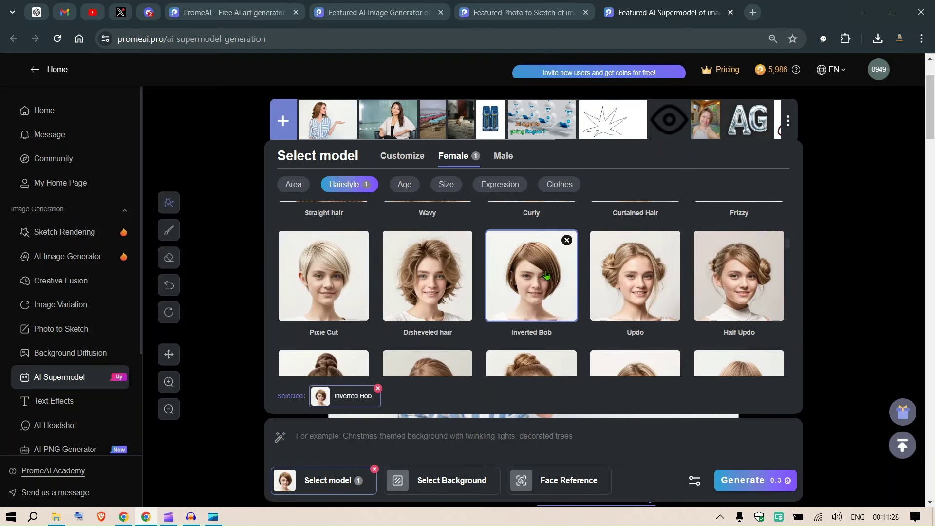
pyautogui.click(406, 186)
pyautogui.click(439, 193)
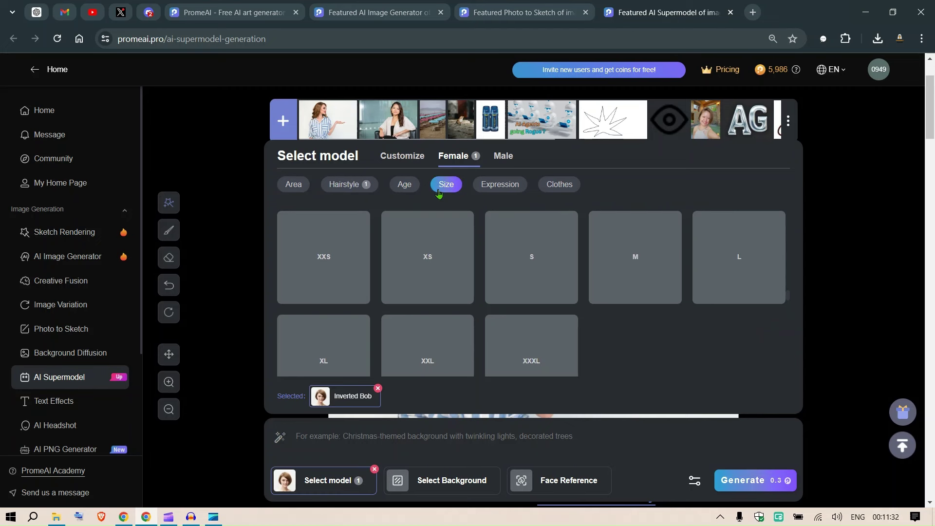
pyautogui.click(638, 267)
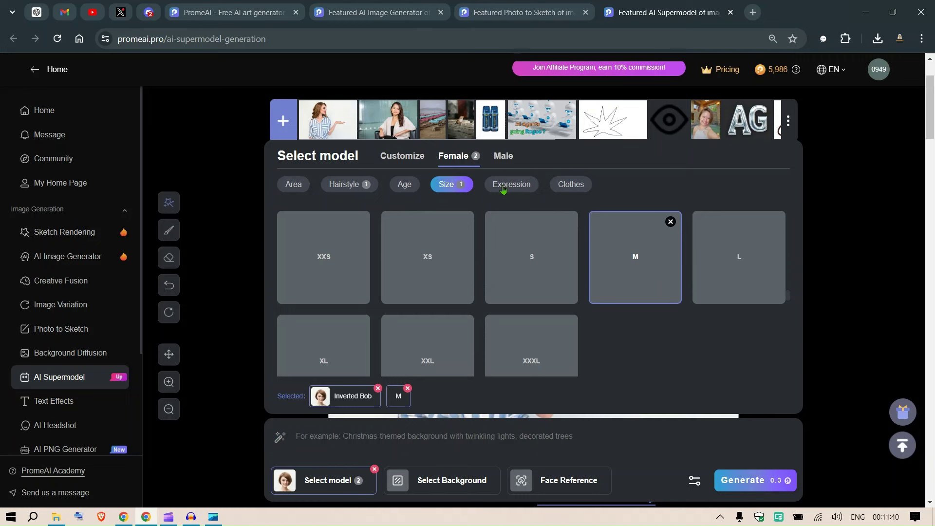
# Dress the model in the Lace Dress and bring up the background choices.
pyautogui.click(575, 189)
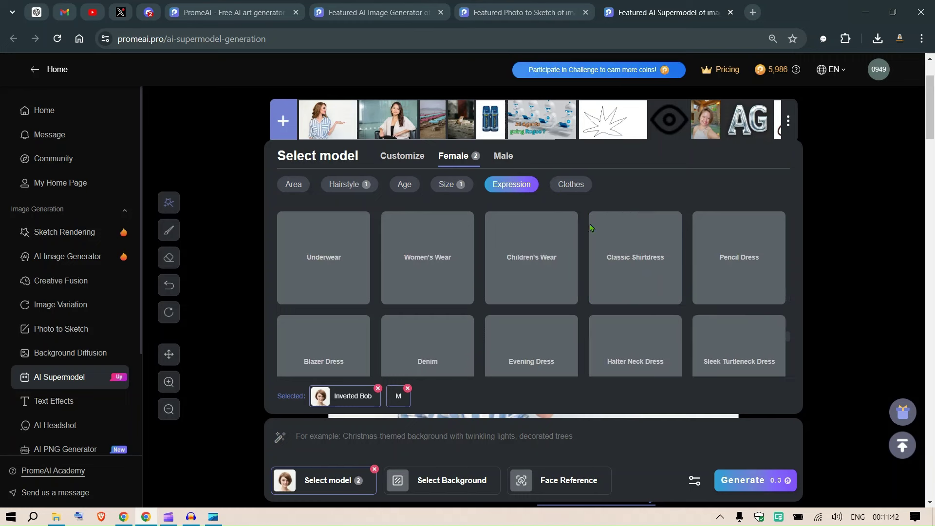
pyautogui.scroll(-2, 564, 290)
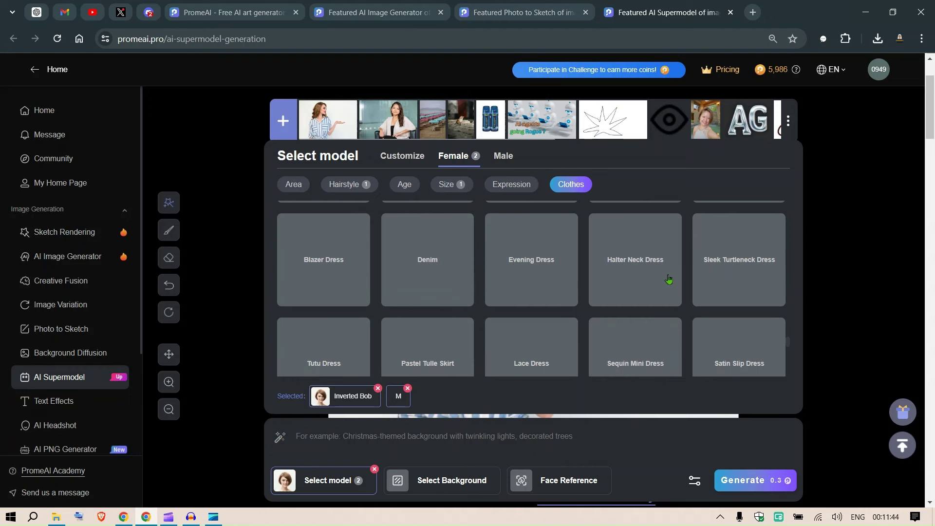
pyautogui.scroll(-2, 633, 263)
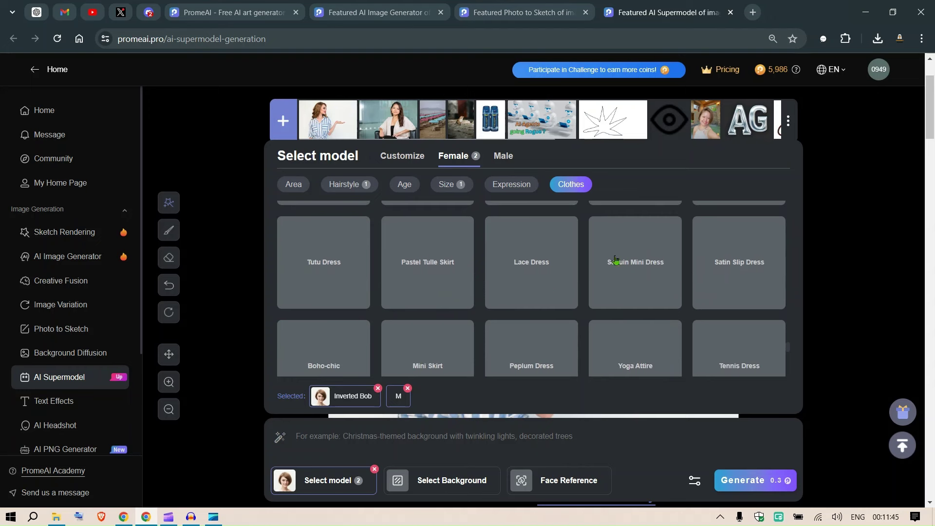
pyautogui.click(520, 268)
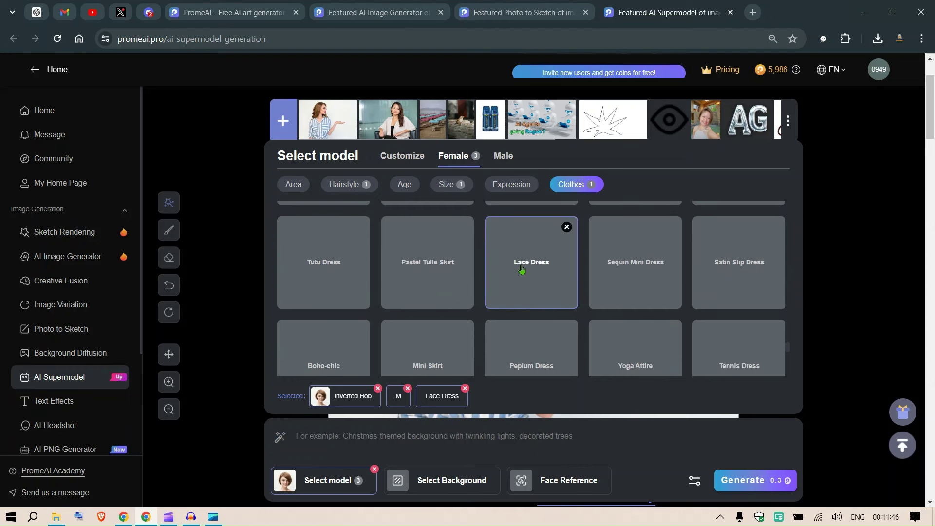
pyautogui.click(447, 484)
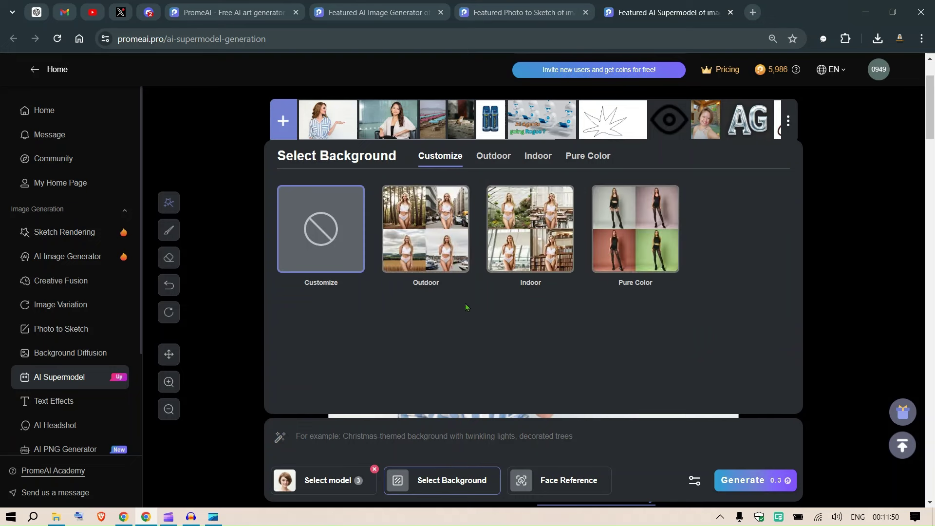
# Apply the Indoor Botanical Garden background and close the Select Background panel.
pyautogui.click(526, 238)
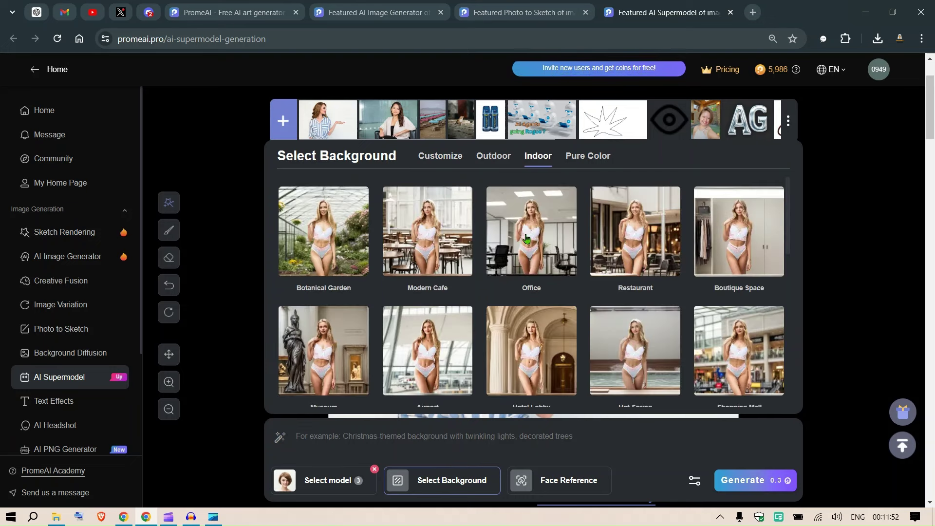
pyautogui.click(324, 212)
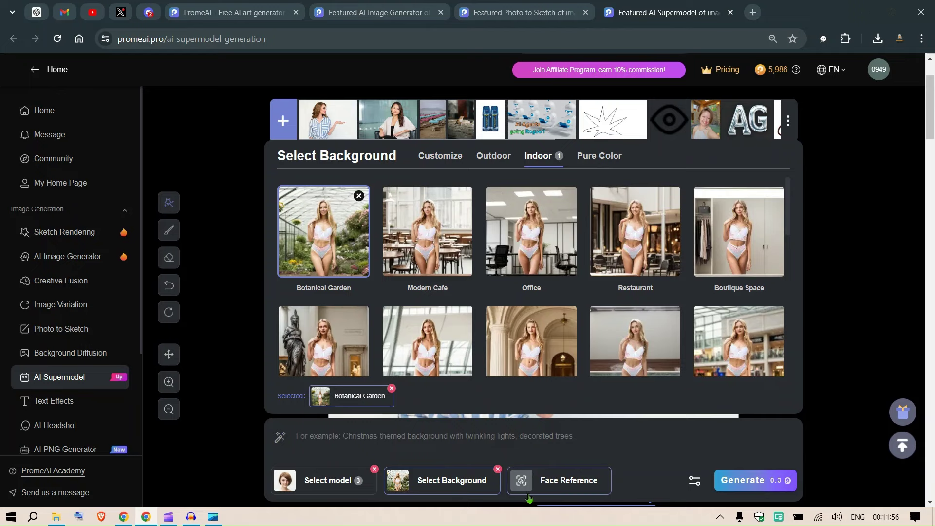
pyautogui.click(306, 435)
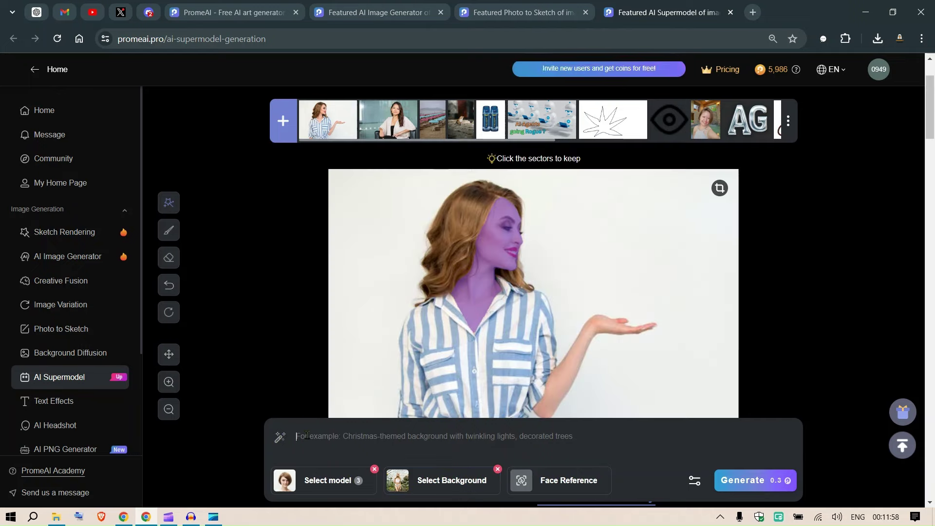
pyautogui.scroll(-2, 640, 368)
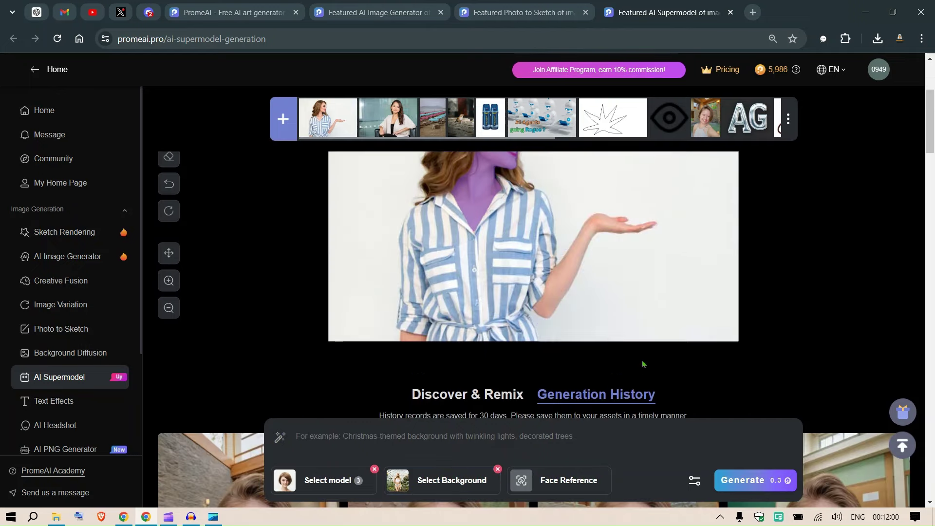
pyautogui.scroll(2, 655, 349)
pyautogui.scroll(-2, 658, 345)
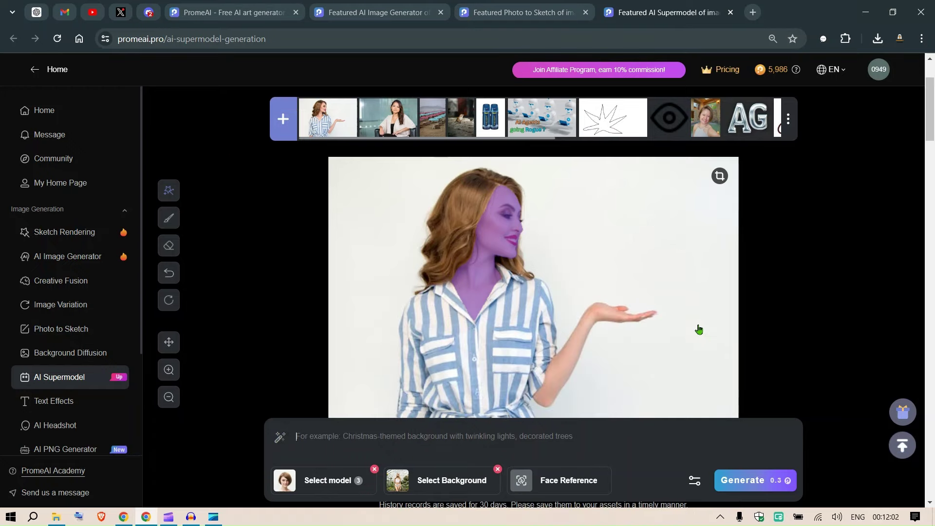
# Generate three lace-dress, Botanical Garden model images and wait for them in Generation History.
pyautogui.click(748, 481)
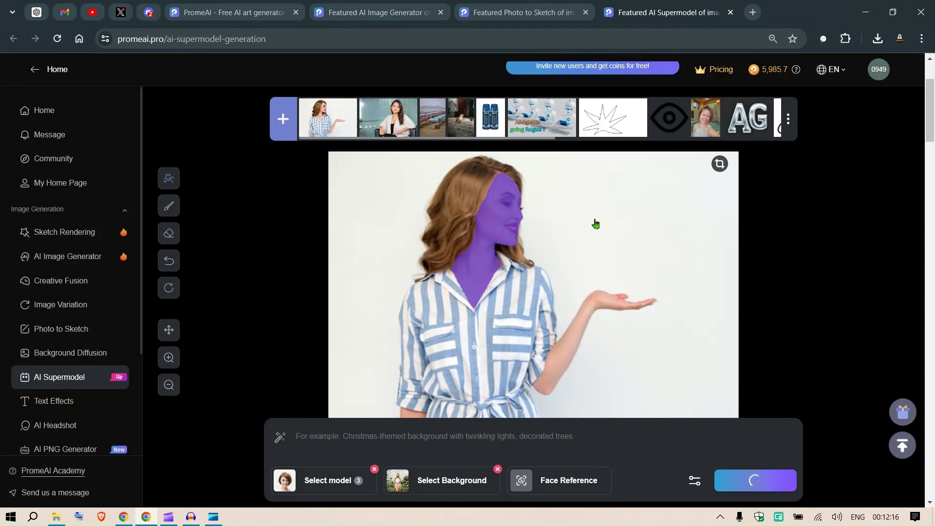
pyautogui.moveTo(933, 124); pyautogui.dragTo(933, 168)
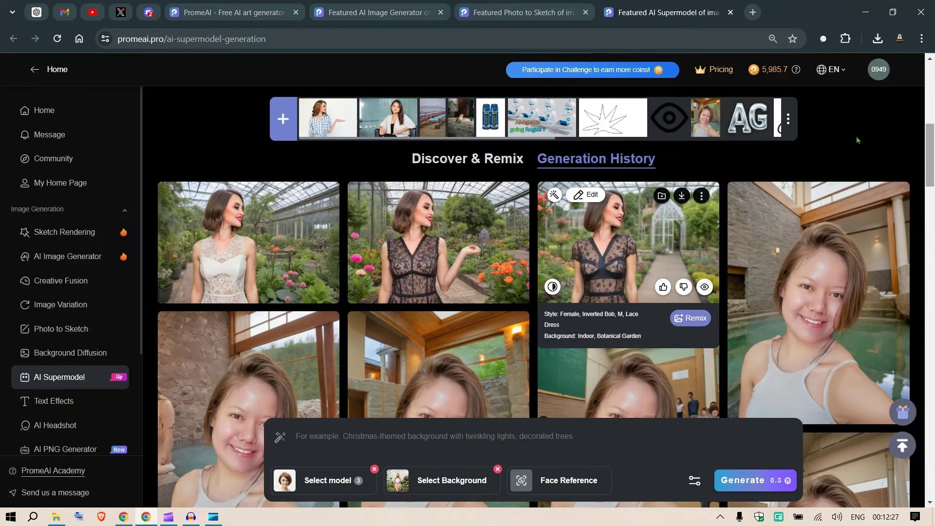
# Compare each of the three garden results with the original photo using the Before/After slider.
pyautogui.click(285, 242)
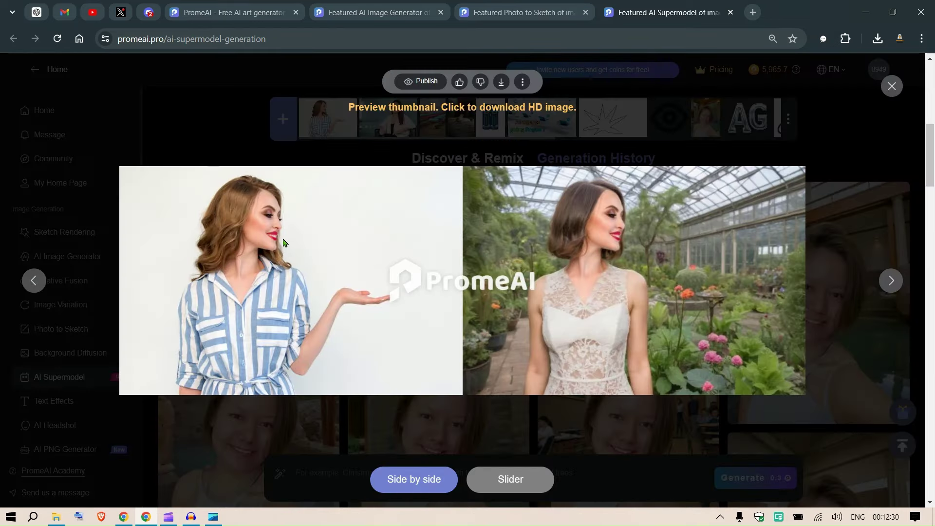
pyautogui.click(510, 479)
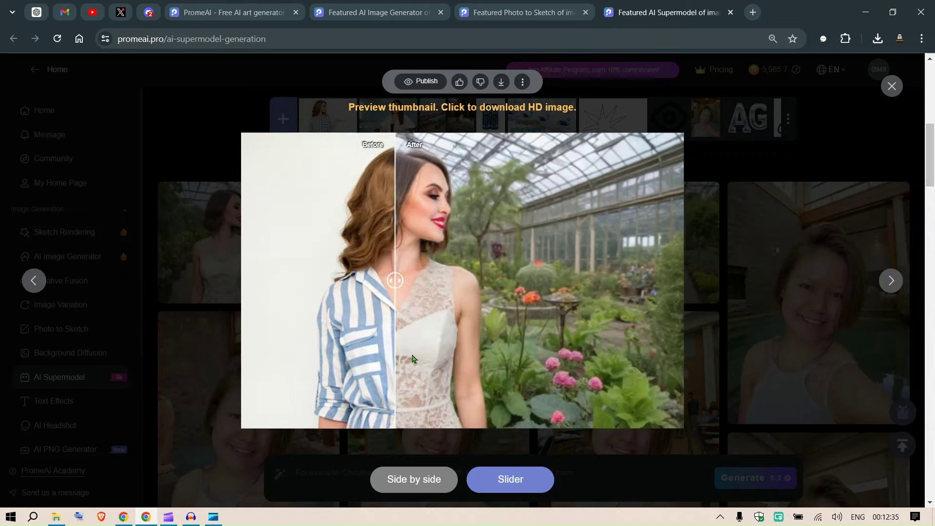
pyautogui.click(832, 351)
pyautogui.click(522, 246)
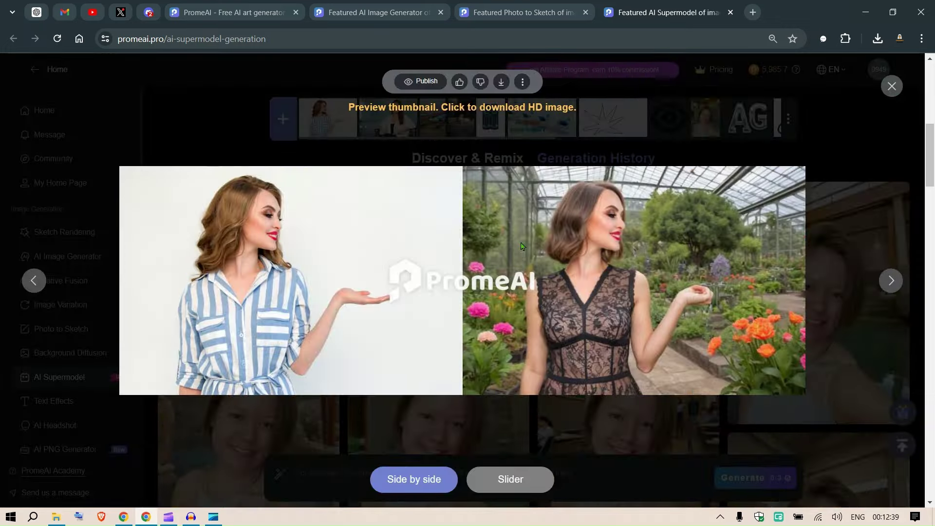
pyautogui.click(511, 486)
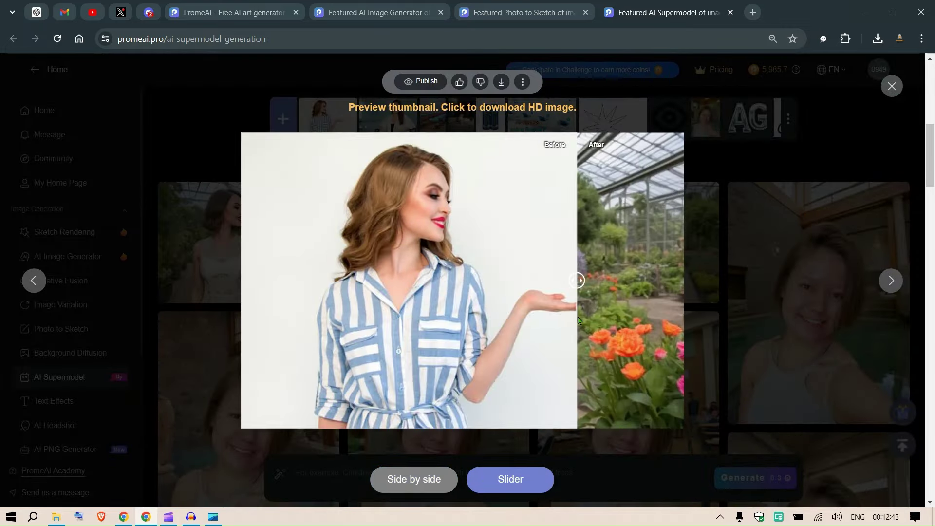
pyautogui.click(776, 342)
pyautogui.click(680, 257)
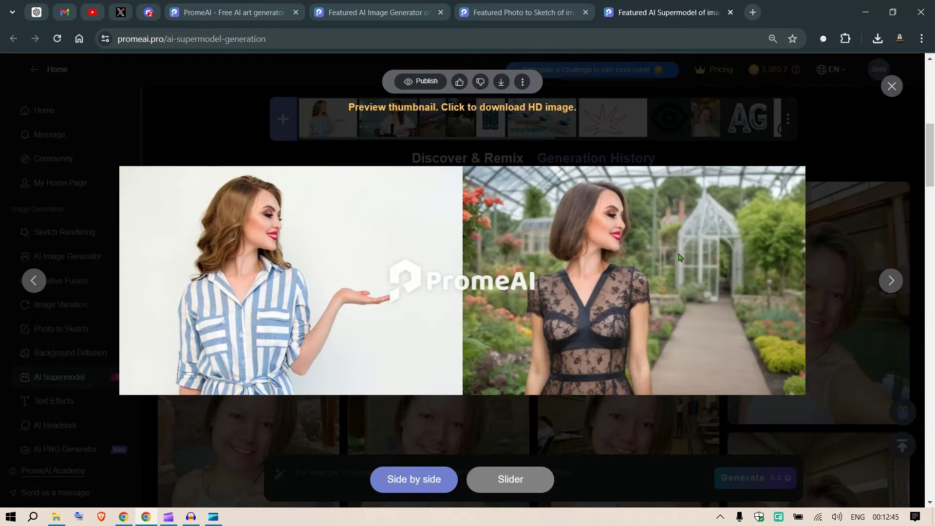
pyautogui.click(512, 479)
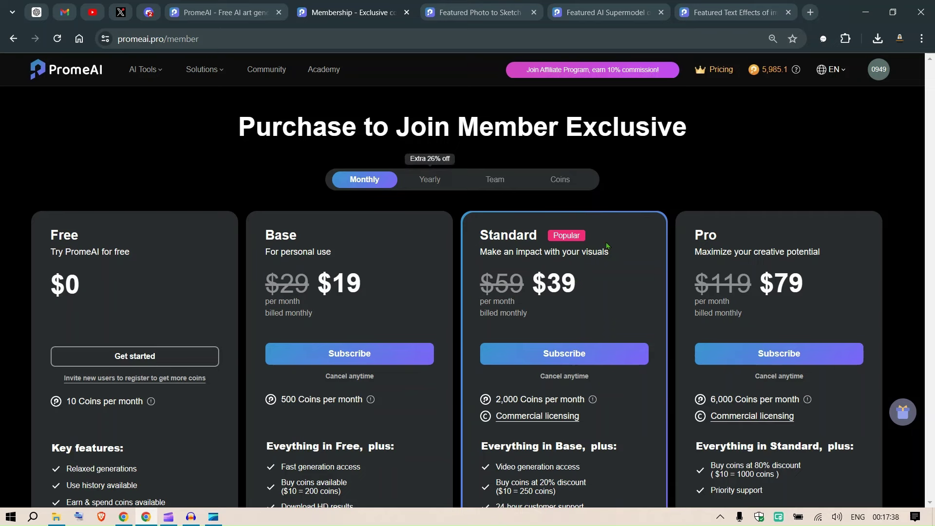
# Review the Free, Standard and Pro plans, then visit Photo to Sketch and AI Supermodel pages.
pyautogui.moveTo(880, 73)
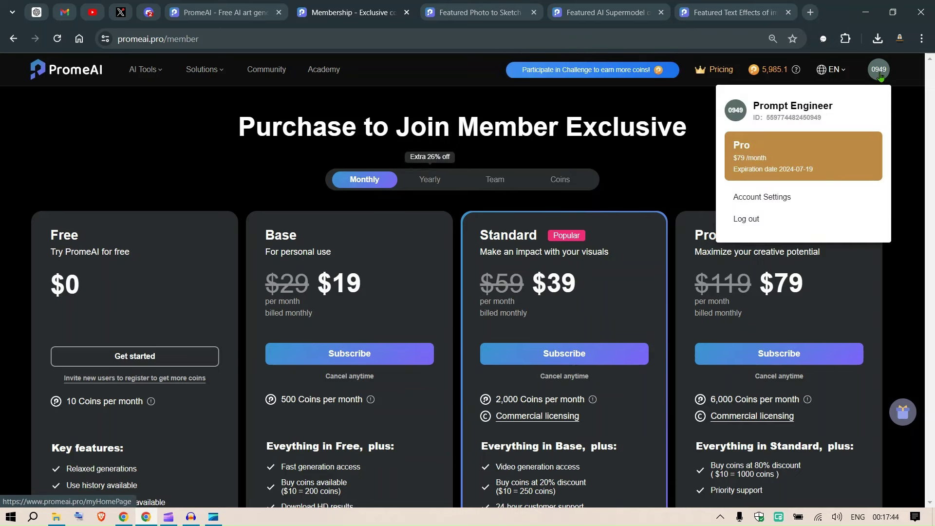
pyautogui.scroll(-2, 812, 315)
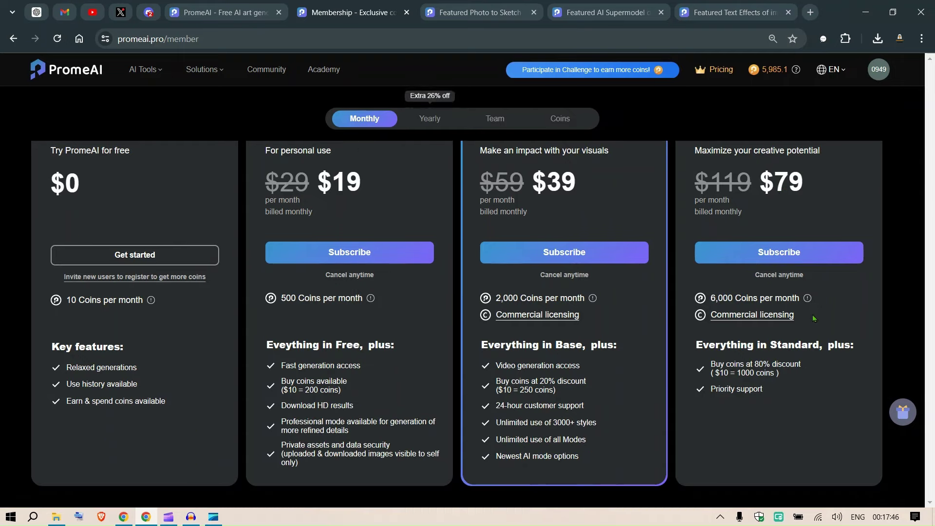
pyautogui.scroll(2, 814, 309)
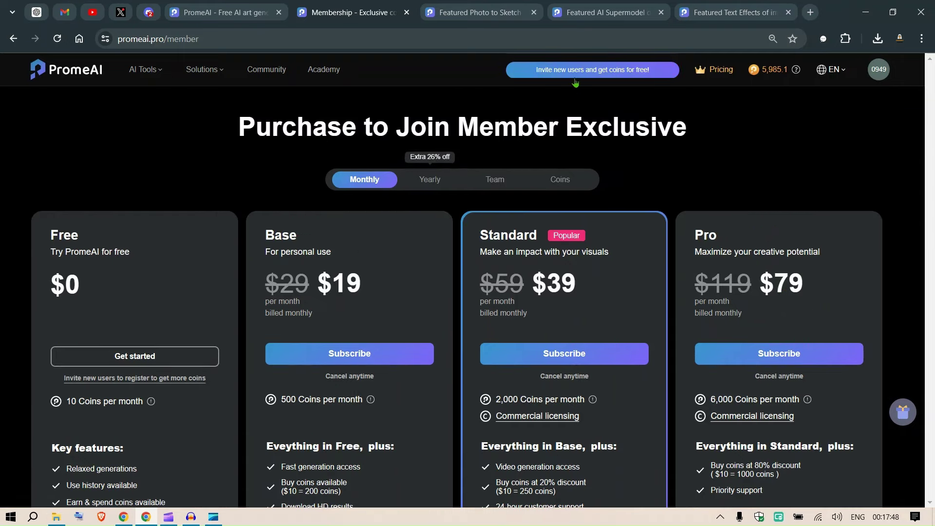
pyautogui.click(516, 12)
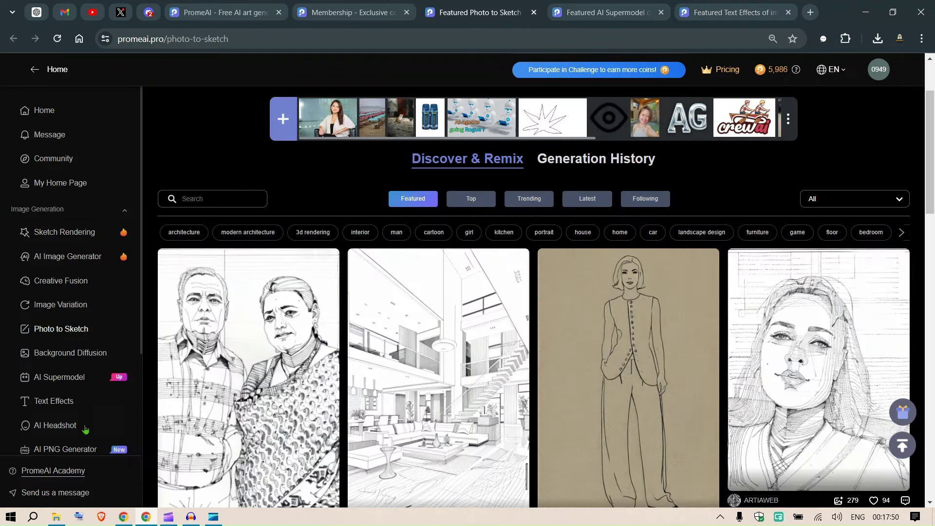
pyautogui.click(580, 5)
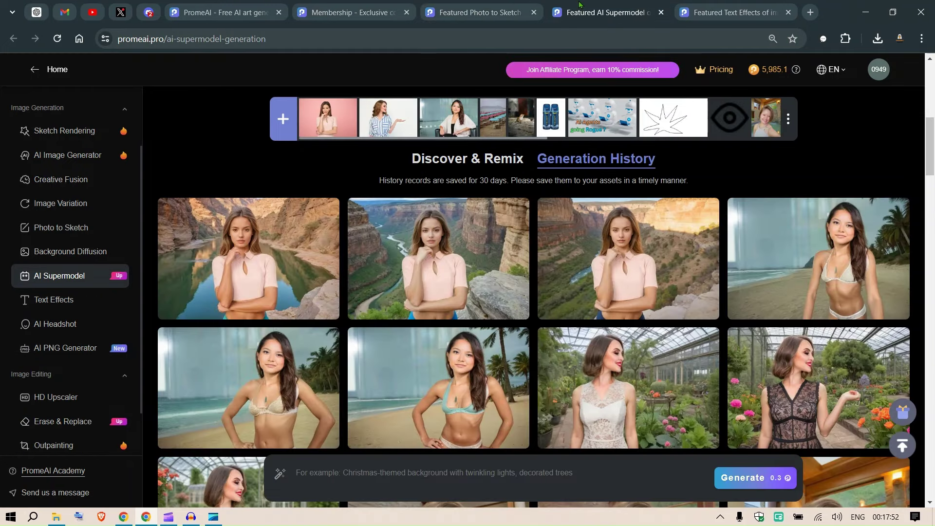
pyautogui.scroll(-10, 593, 220)
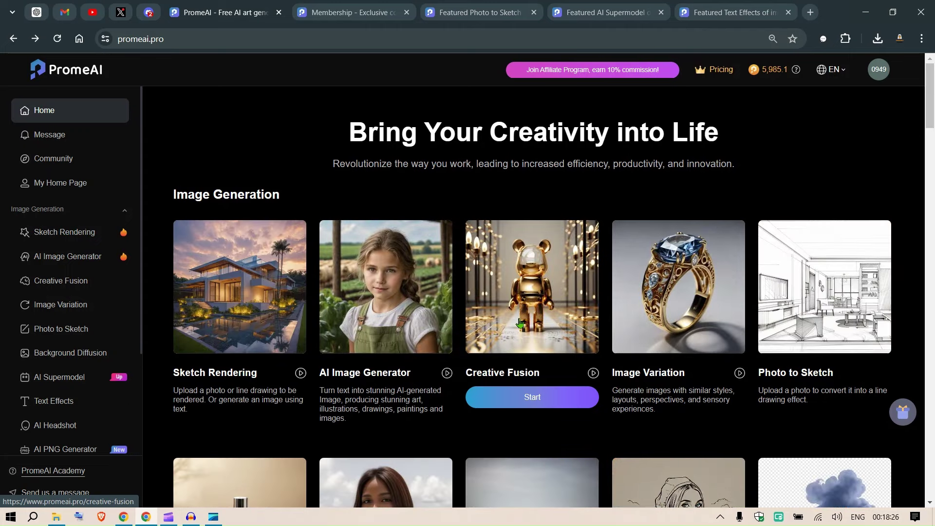
pyautogui.moveTo(190, 520)
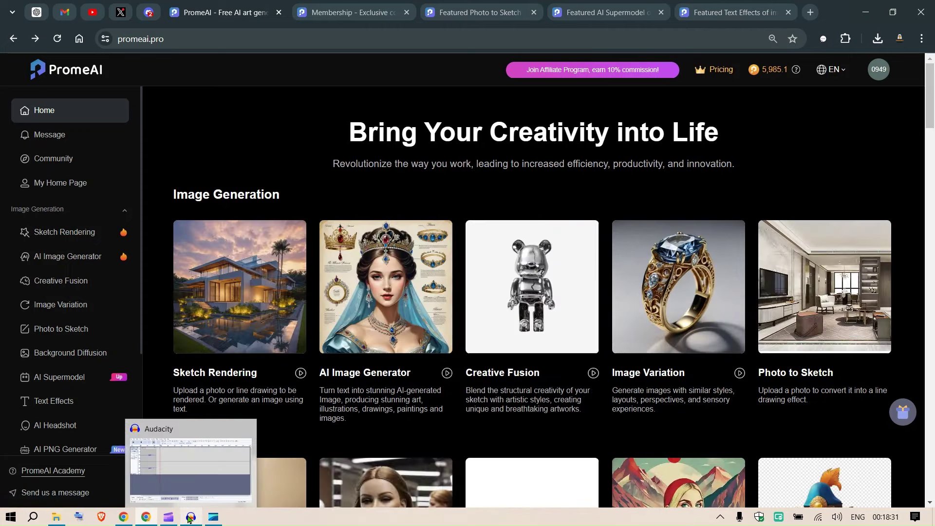